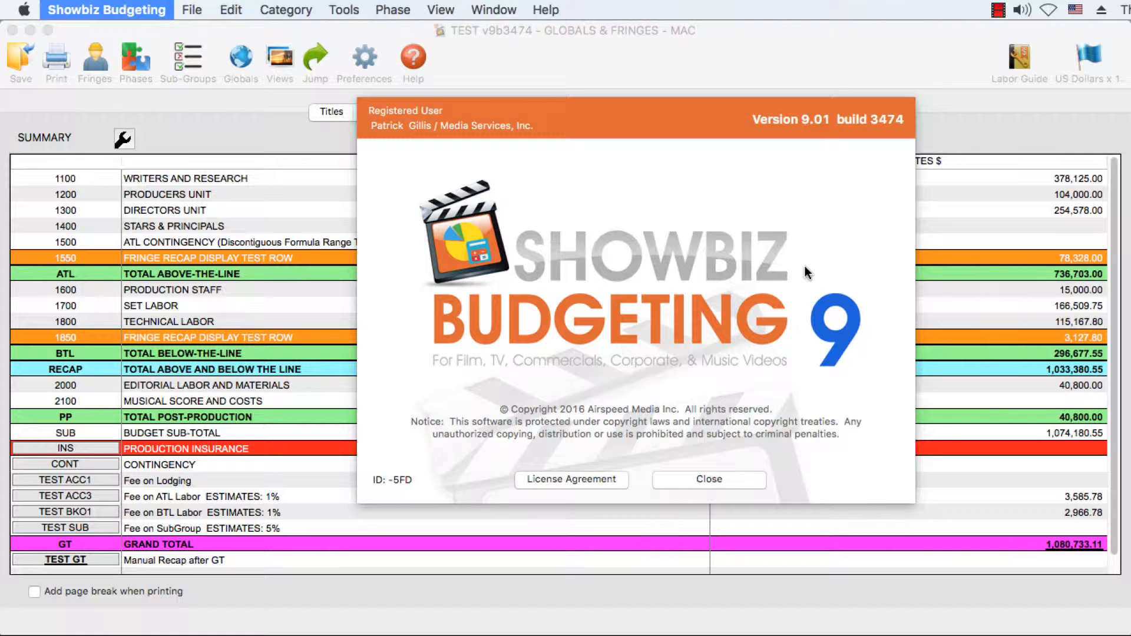
- Dismiss the version screen and review the fringe handling options of summary row 1550, FRINGE RECAP DISPLAY TEST ROW
left_click(761, 479)
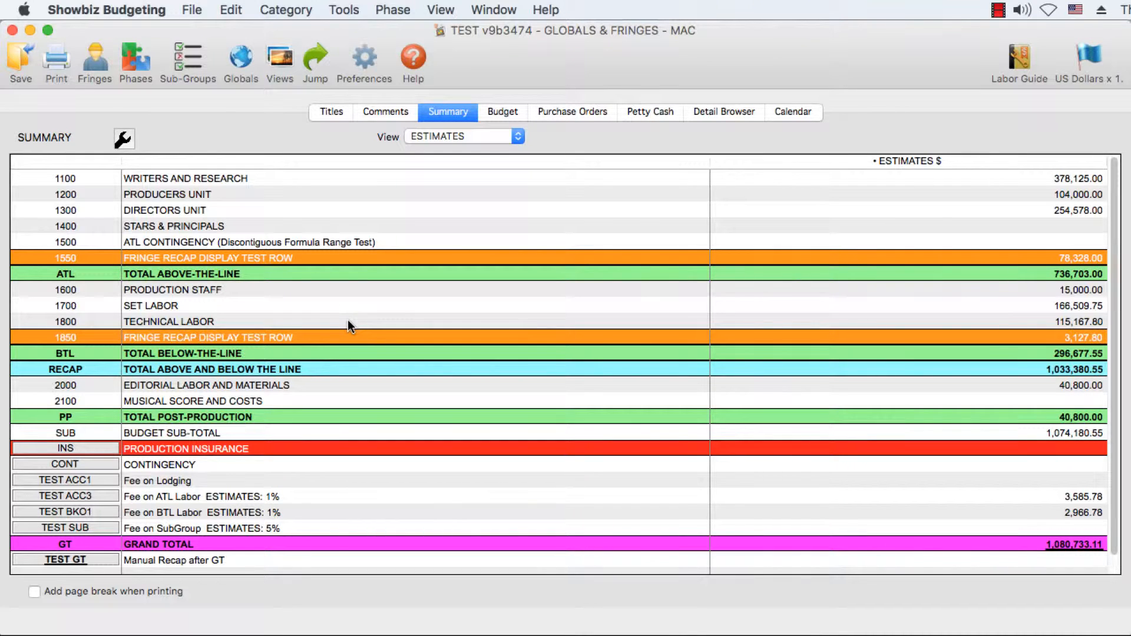
left_click(277, 259)
right_click(277, 259)
left_click(243, 307)
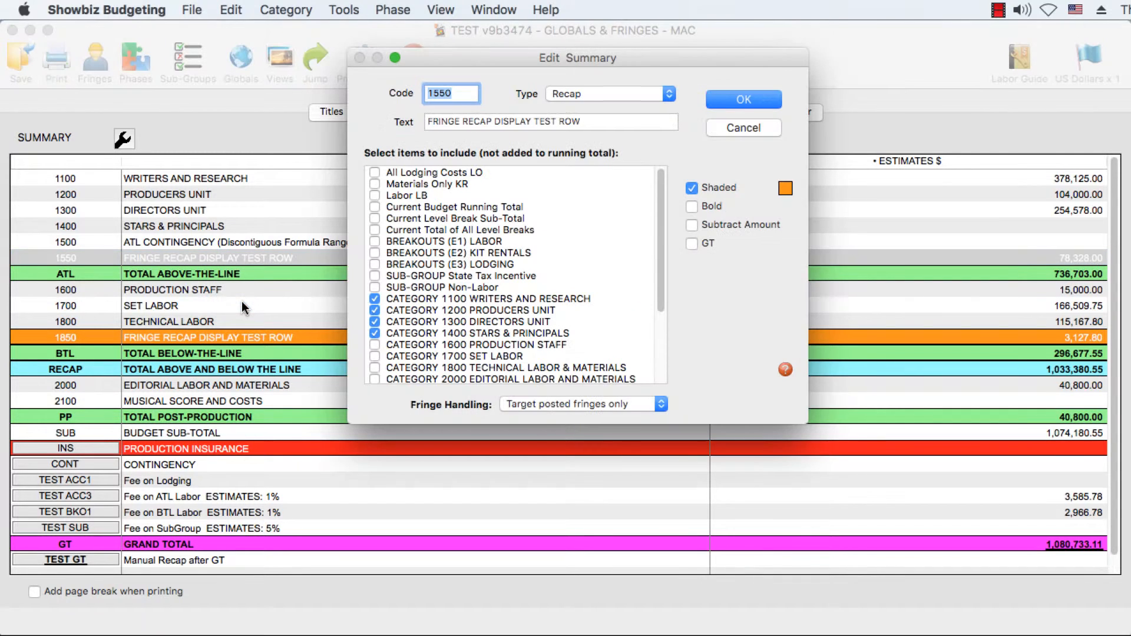
left_click(660, 405)
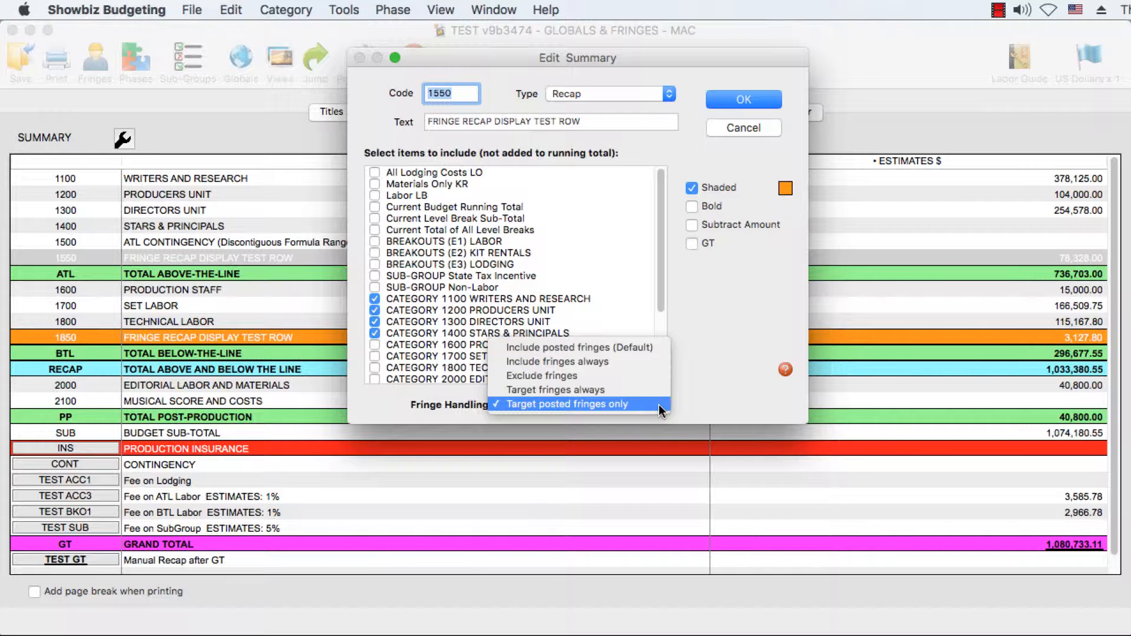
left_click(731, 127)
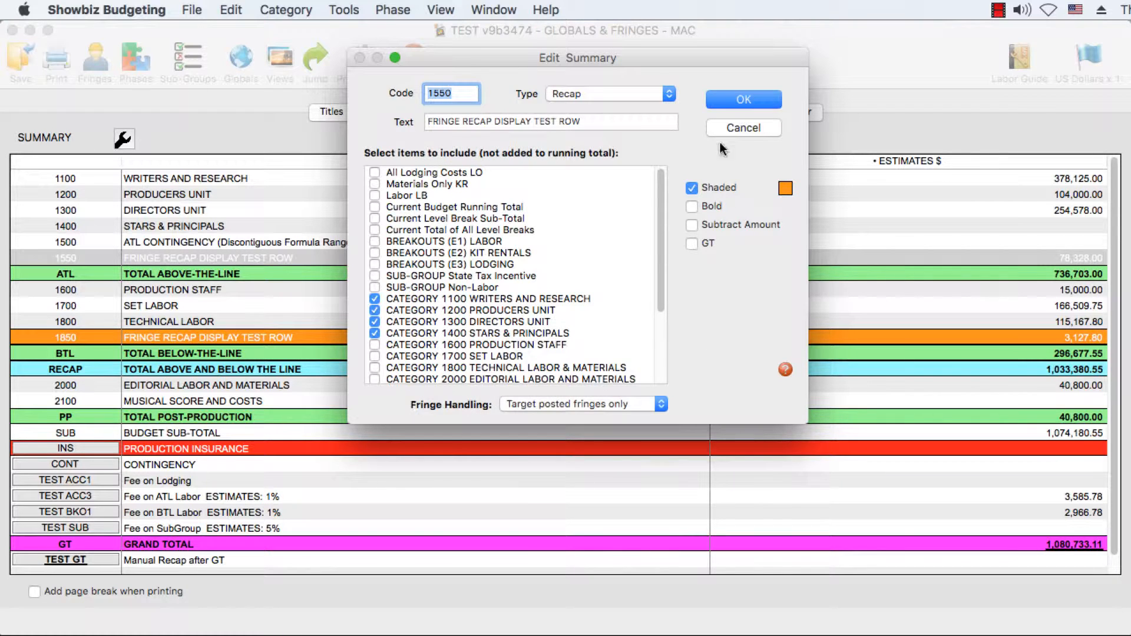
- Review the PRODUCTION INSURANCE summary row's settings and its shading color choices, keeping the current color
double_click(226, 451)
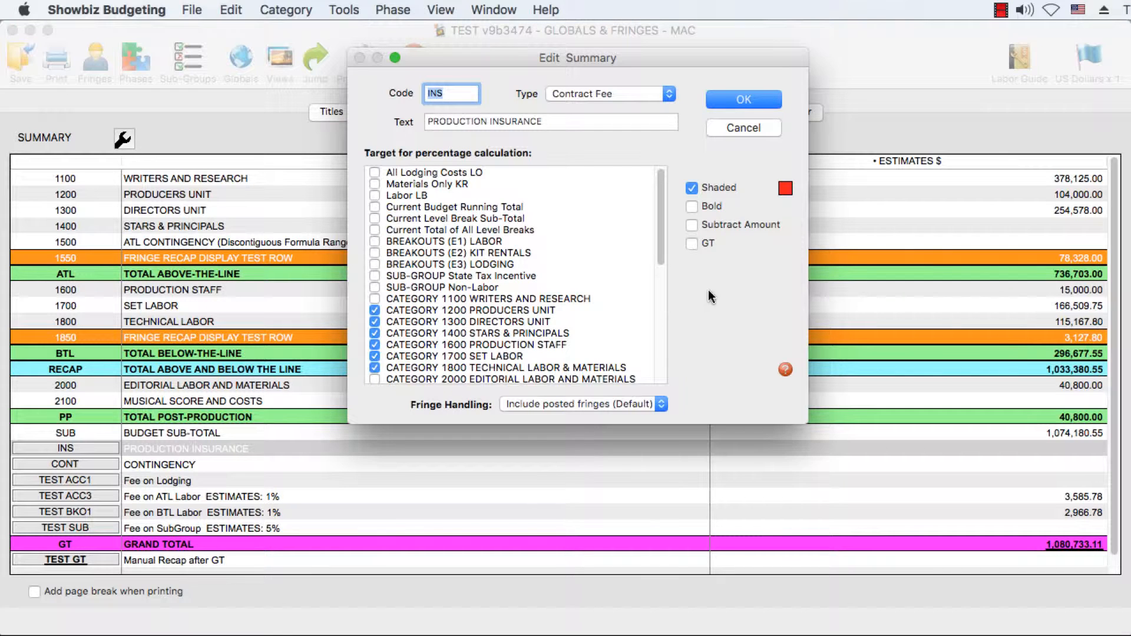
left_click(786, 190)
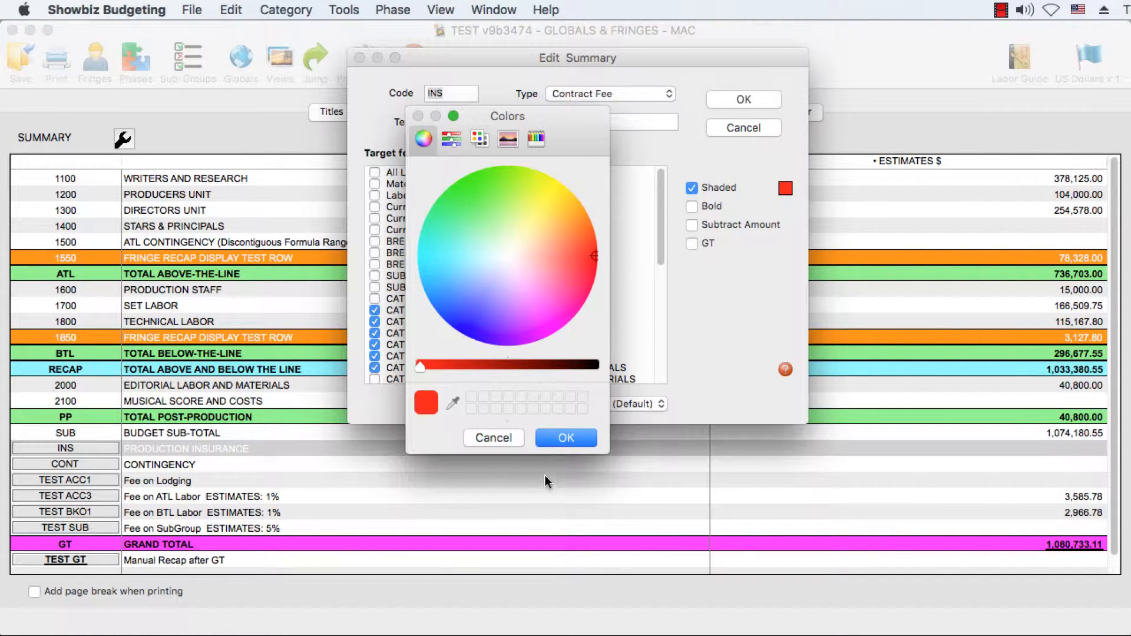
left_click(550, 440)
left_click(743, 99)
- In the budget view, examine the renumbering and color label options for account codes 1801 through 1808
left_click(503, 112)
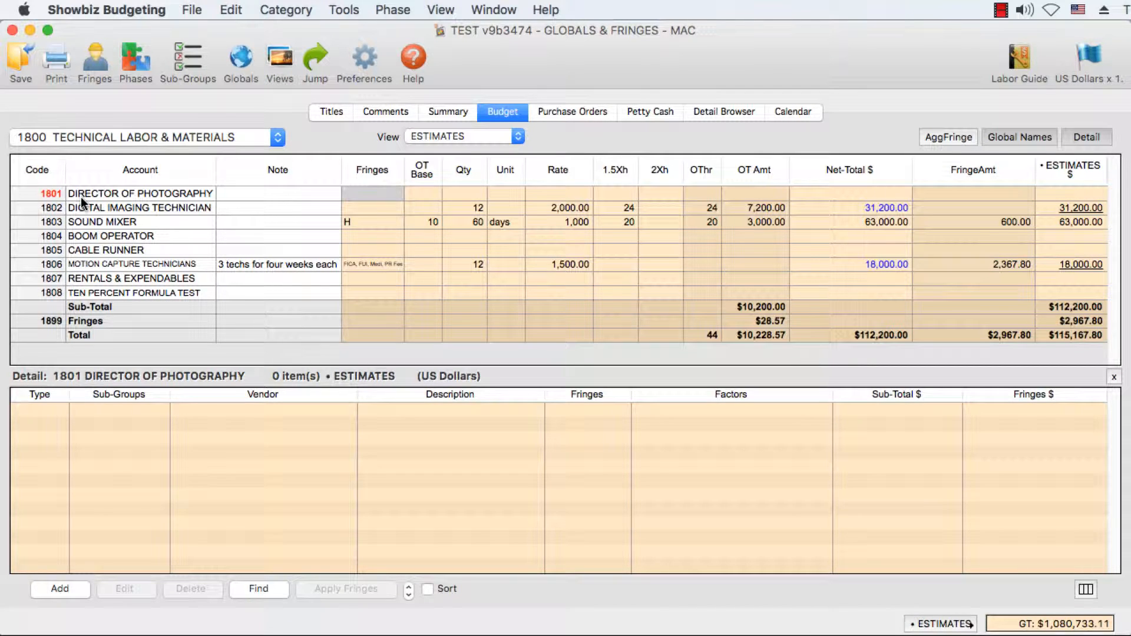
left_click_drag(48, 194, 62, 306)
right_click(52, 289)
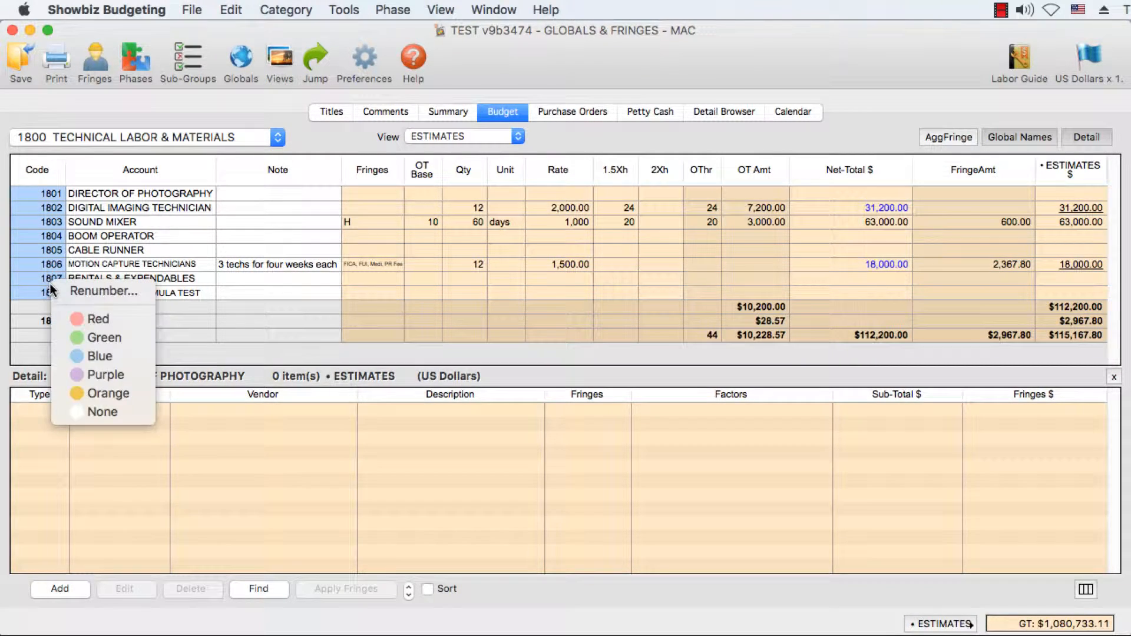
left_click(89, 291)
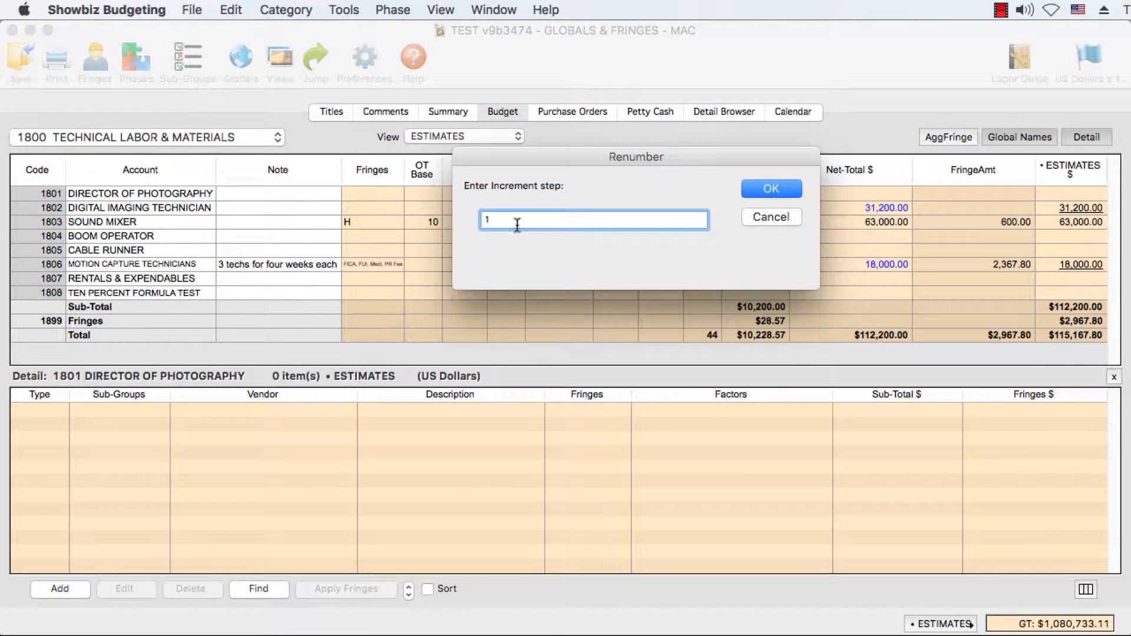
left_click(772, 217)
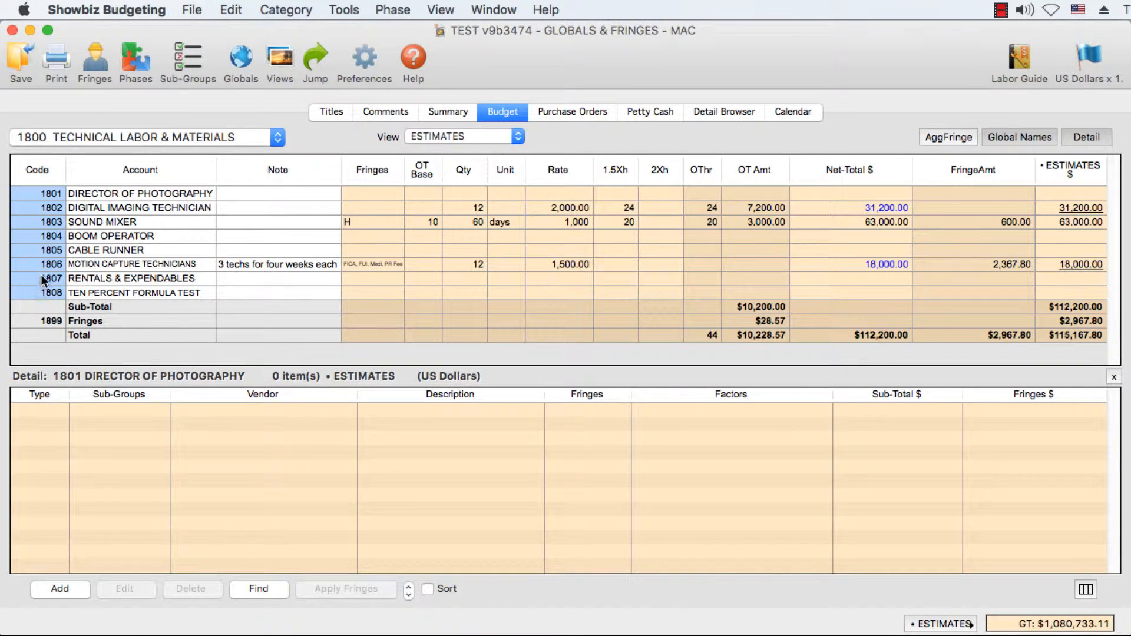
right_click(41, 267)
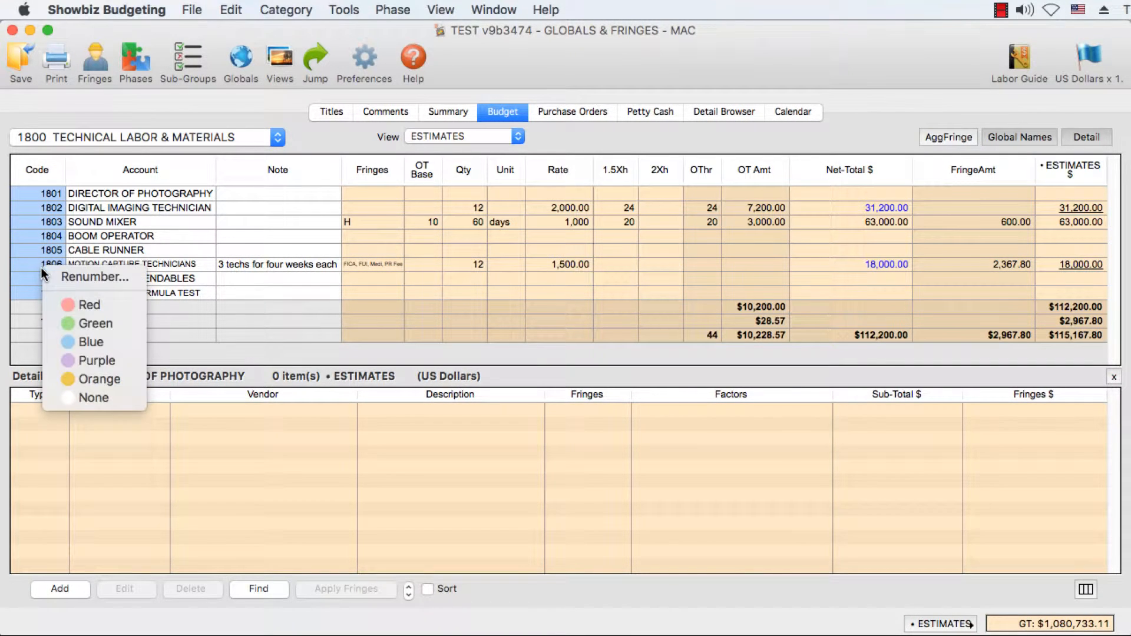
left_click(79, 310)
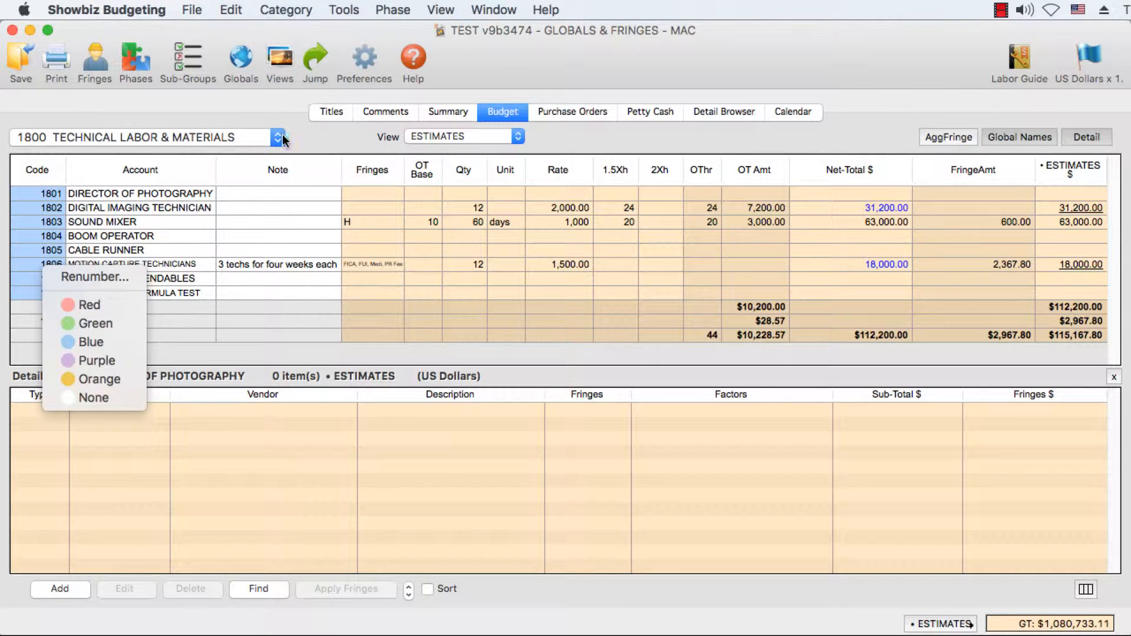
- Display the accounts' aggregate fringe percentages and switch back to the fringe codes
left_click(956, 139)
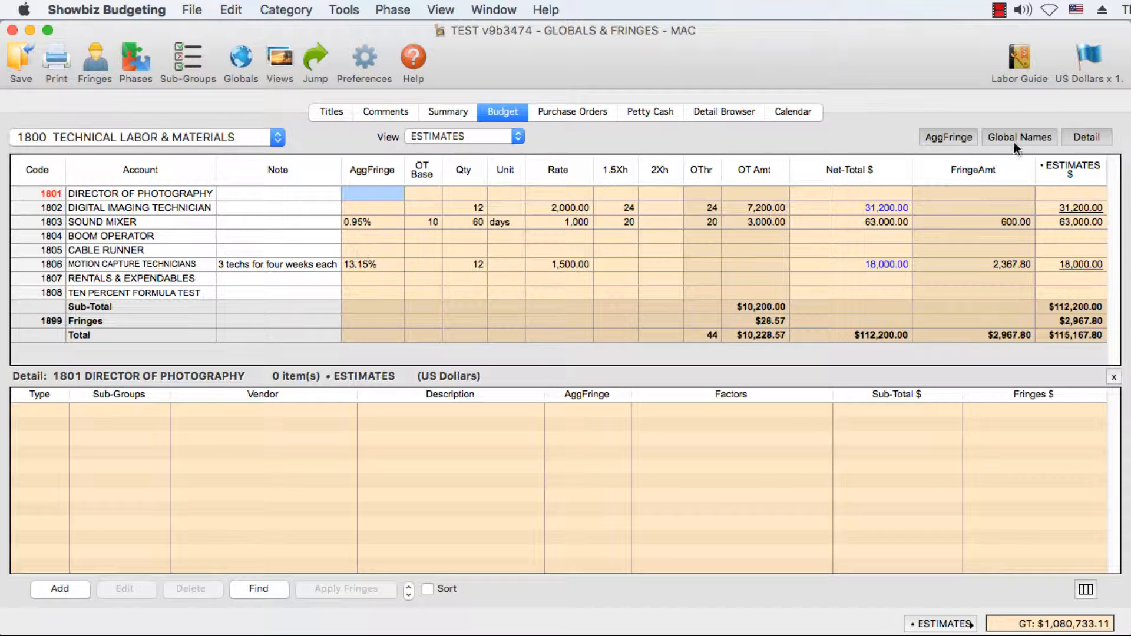
left_click(936, 139)
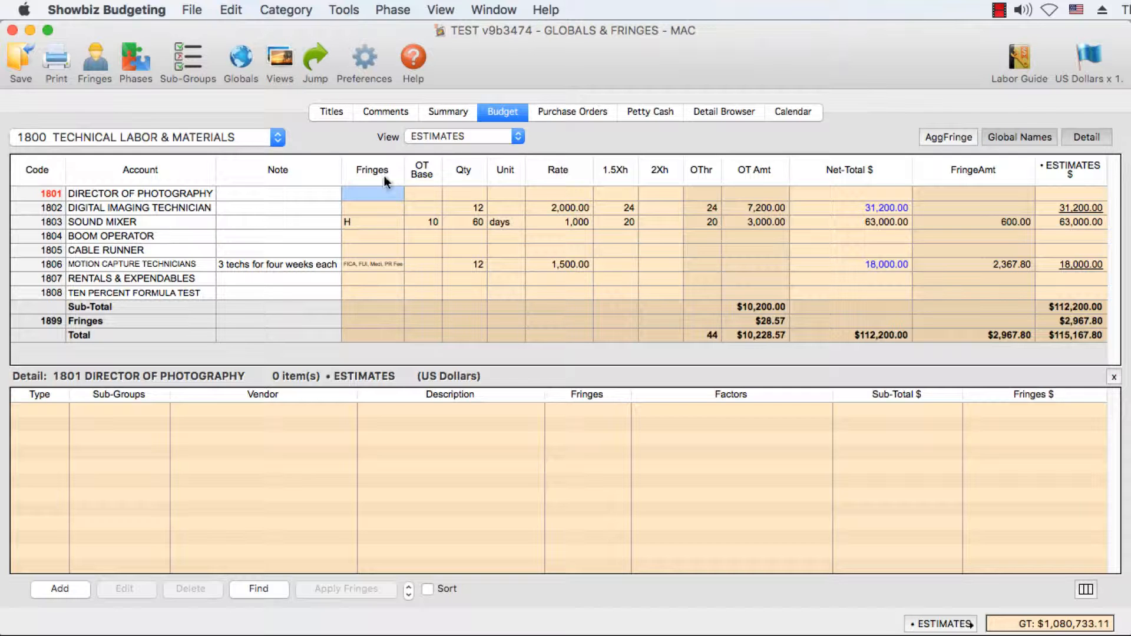
- Open the named fringe ranges and review the DIR and VAT entries
left_click(351, 12)
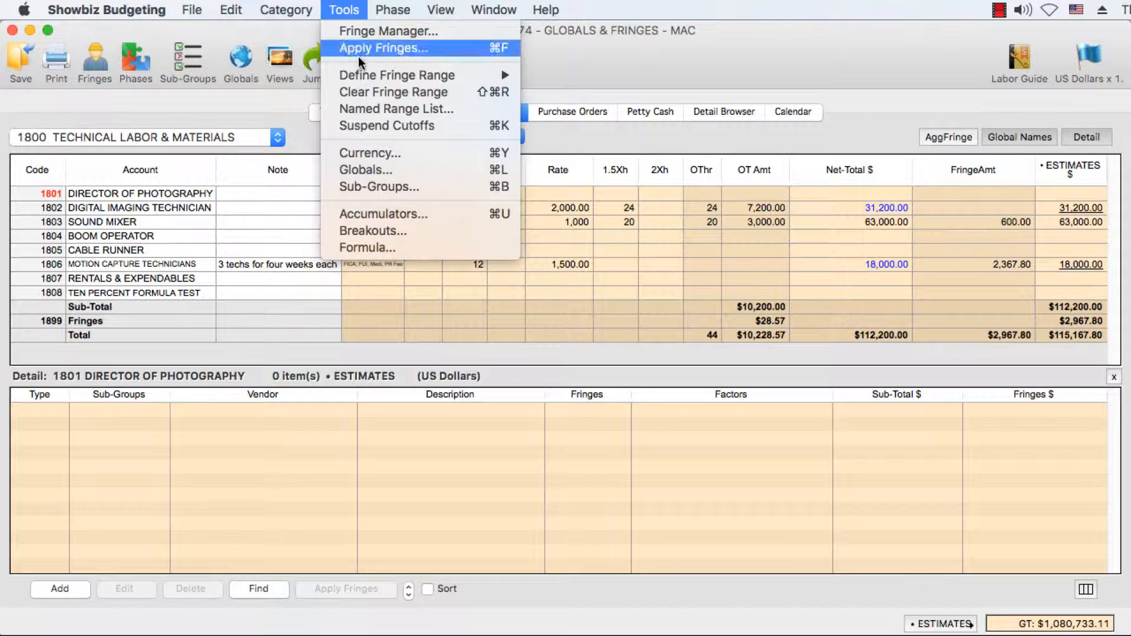
mouse_move(368, 75)
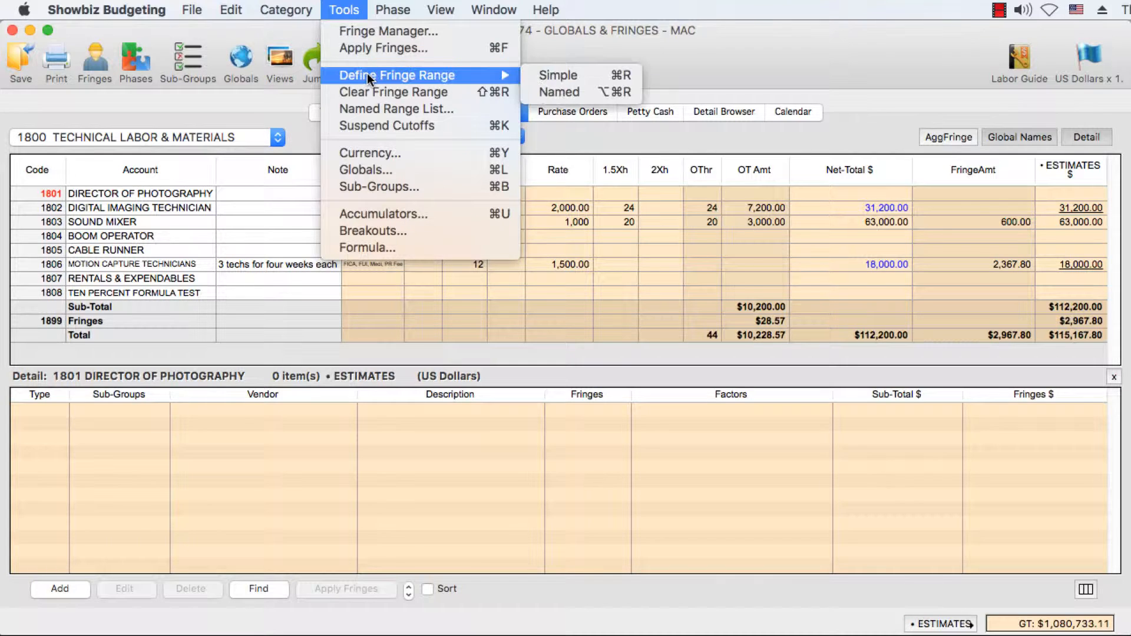
left_click(556, 92)
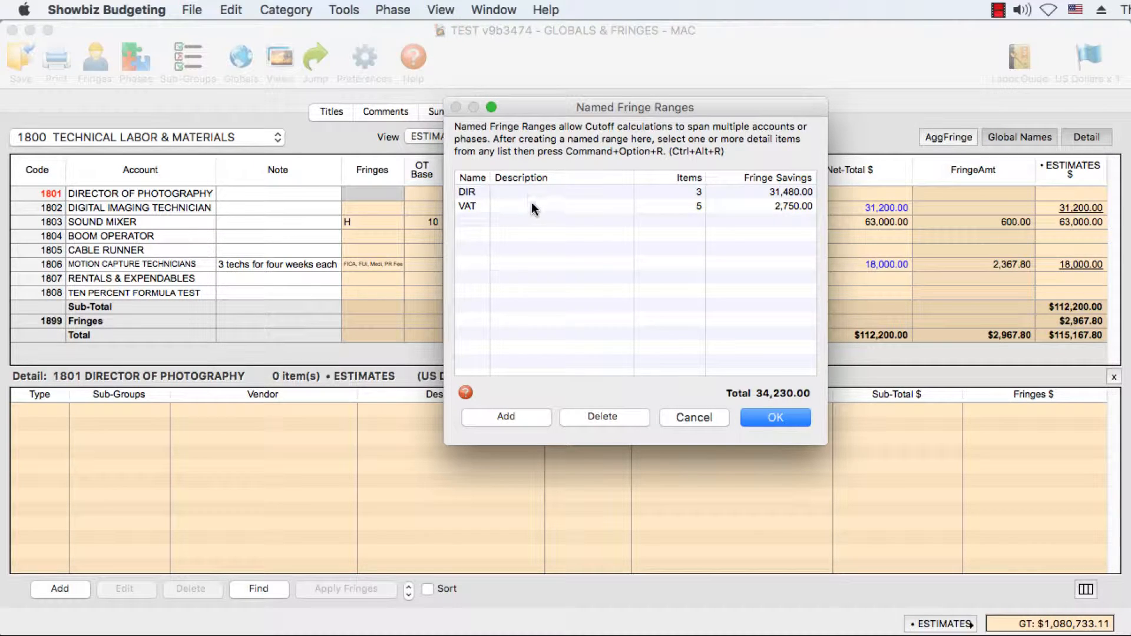
left_click(497, 188)
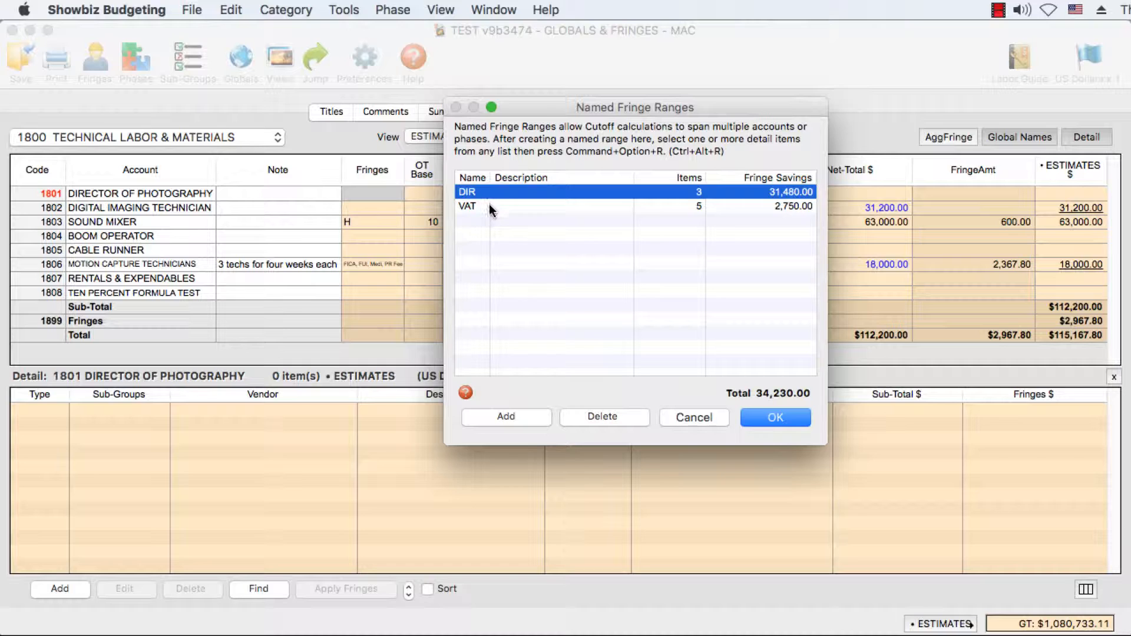
left_click(493, 206)
left_click(787, 420)
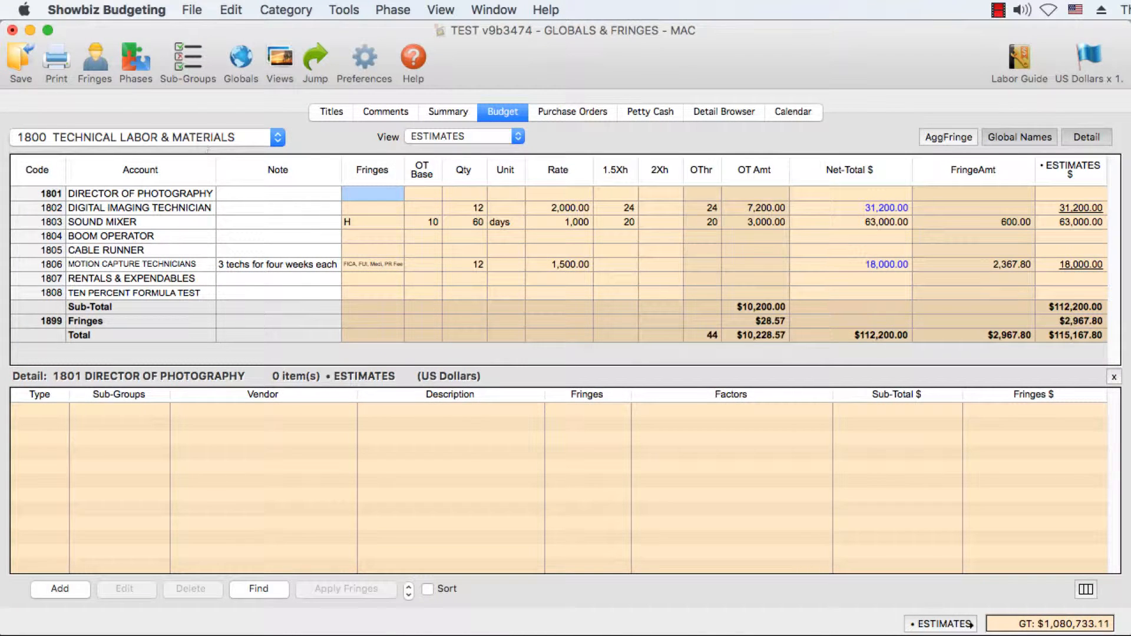
- Open the Fringe Manager and examine the levels for posting fringes and the form for adding a fringe group
left_click(93, 69)
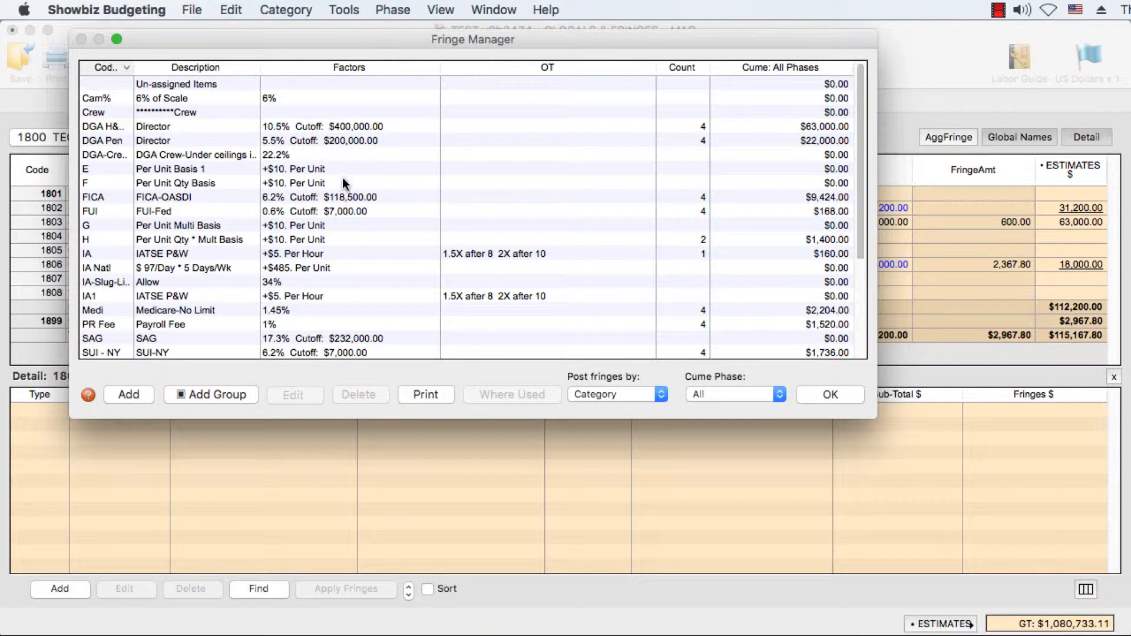
left_click(661, 395)
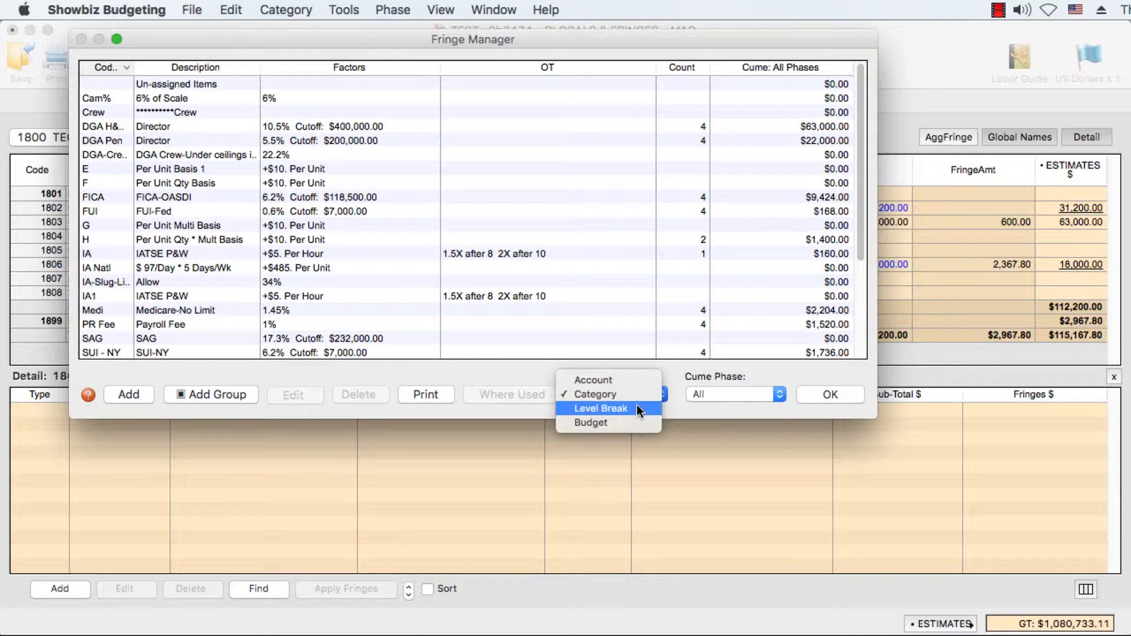
left_click(198, 403)
left_click(198, 403)
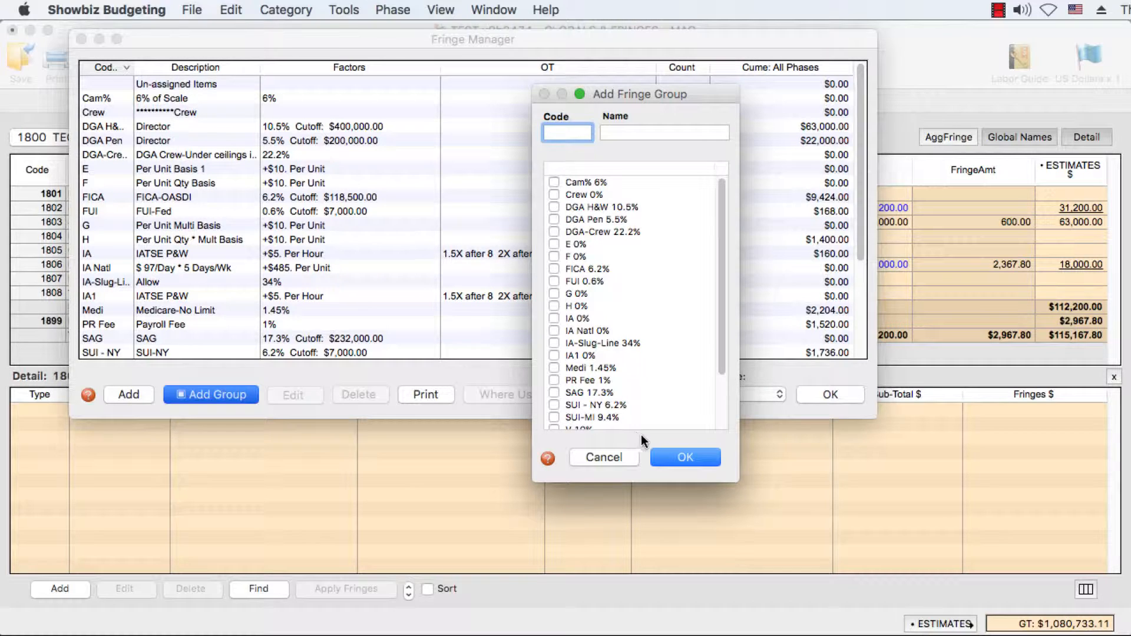
left_click(672, 459)
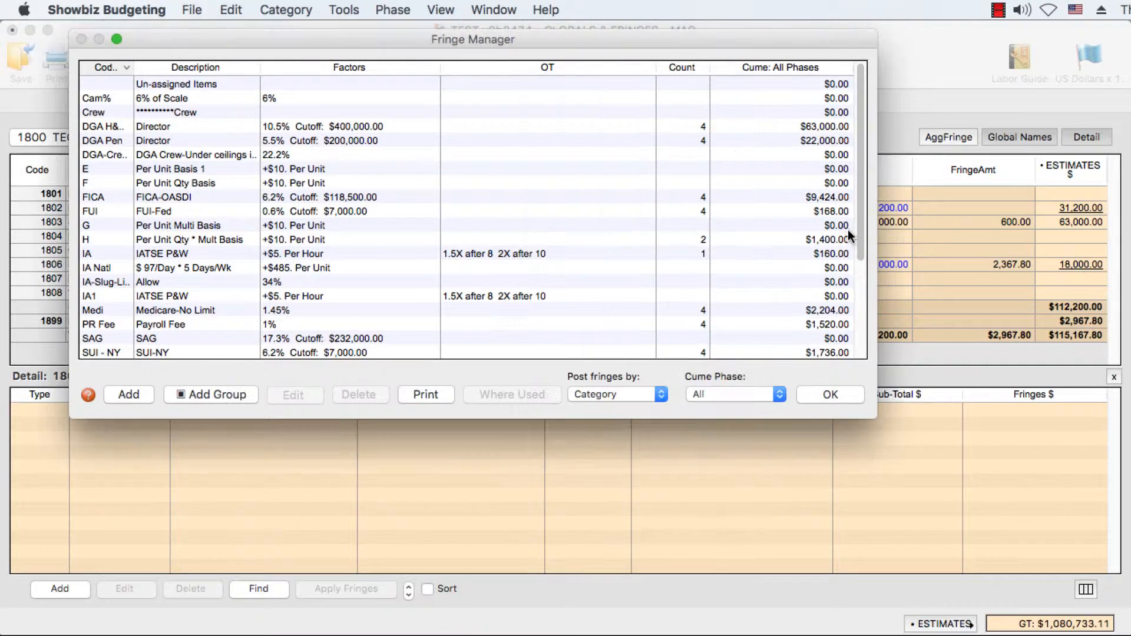
- Review which fringes are included in the Basic NY Crew fringe group
scroll(851, 321, "down", 5)
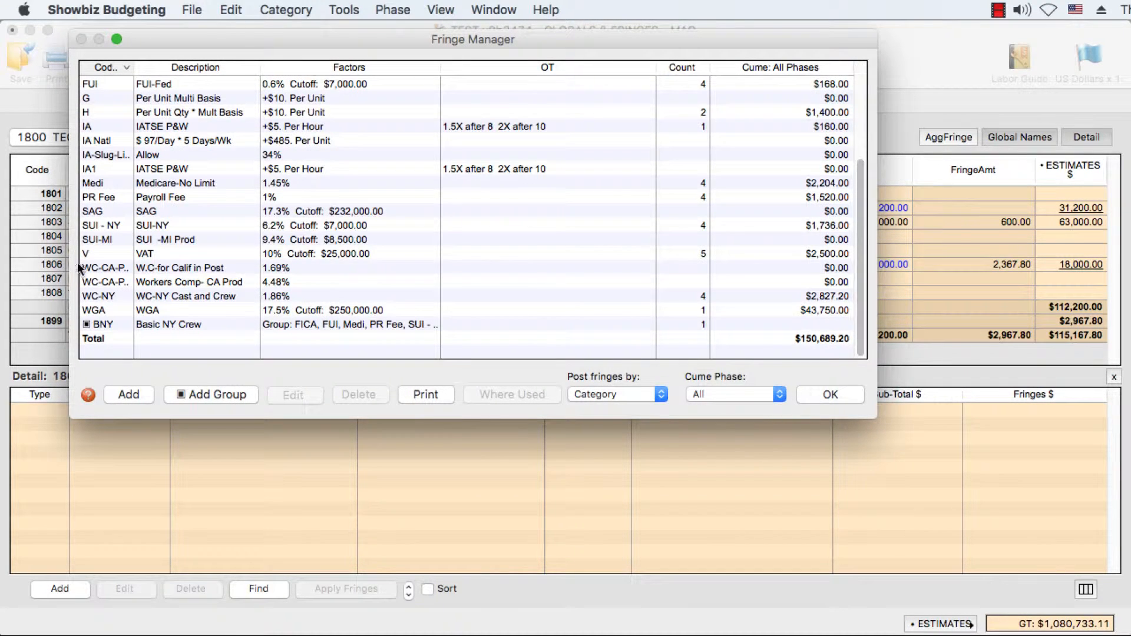
left_click(179, 325)
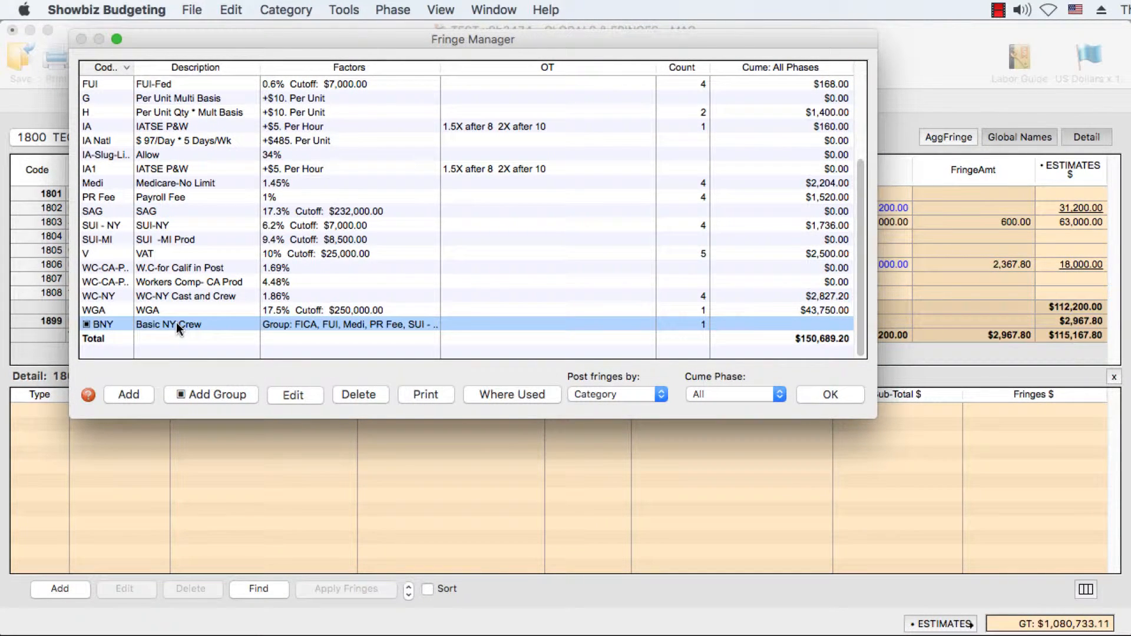
left_click(284, 393)
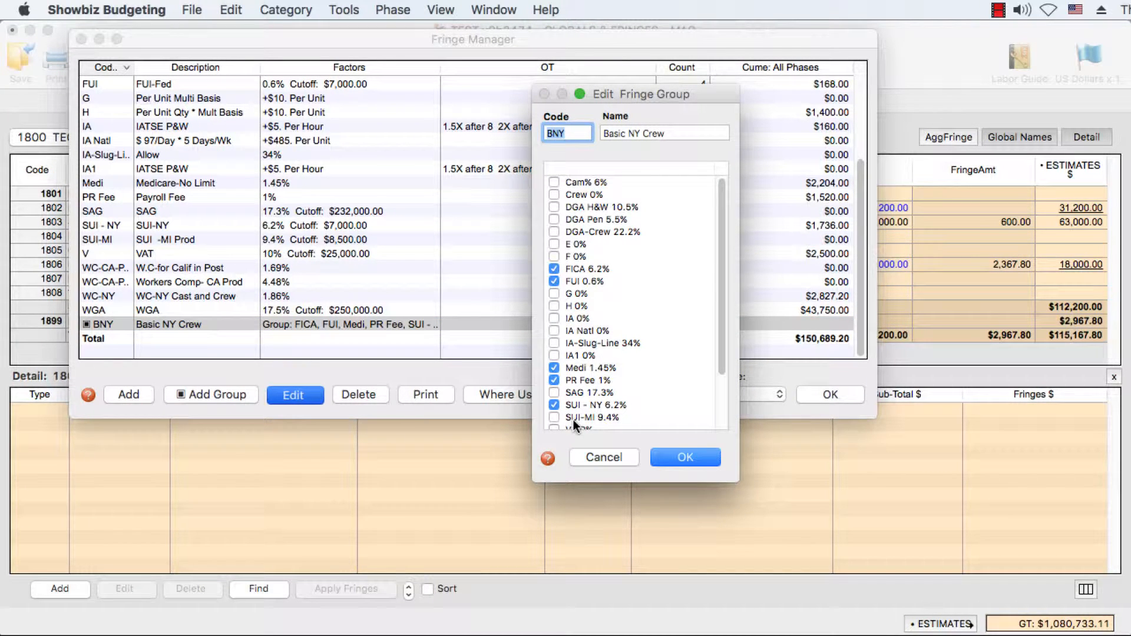
left_click(685, 457)
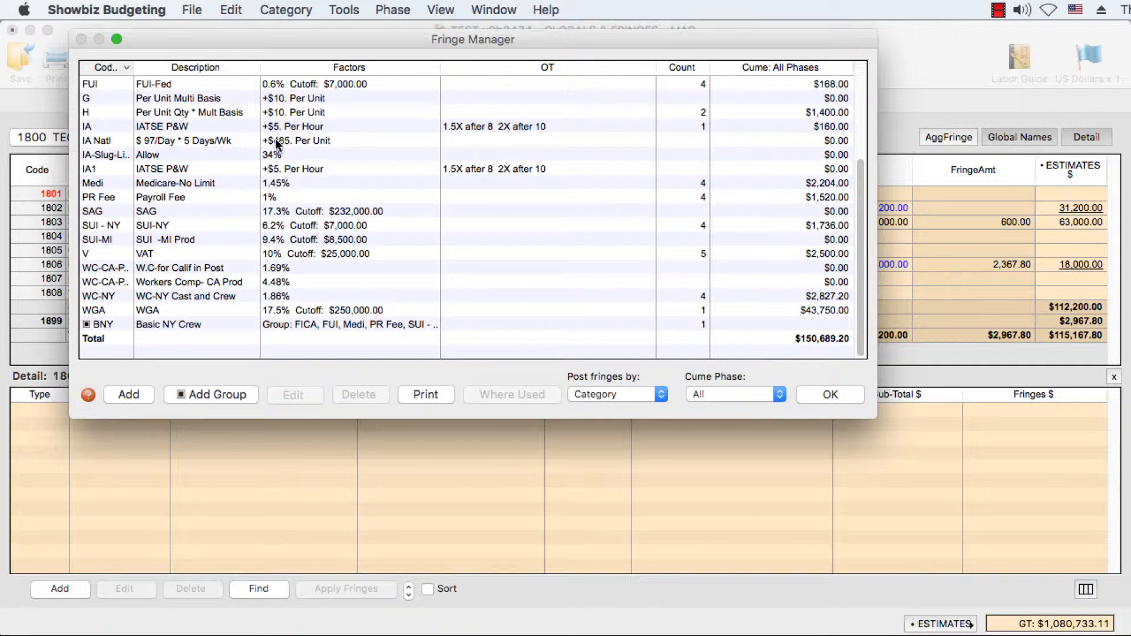
- Review the percentage basis options of the IA fringe (IATSE P&W) and look up where the FICA fringe is used
double_click(278, 127)
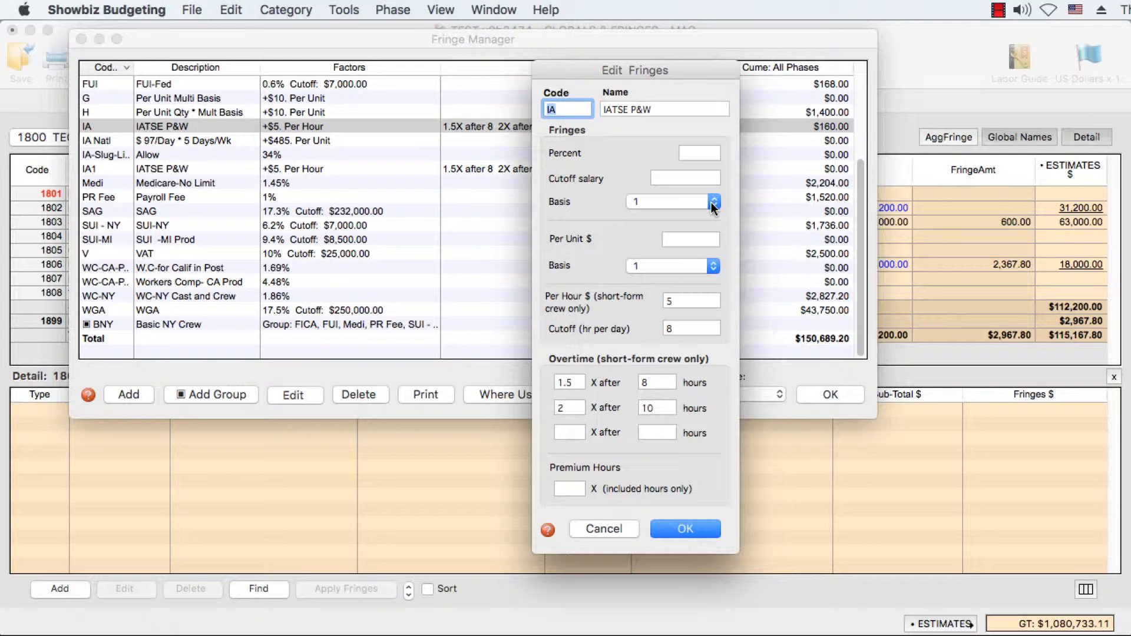
left_click(713, 205)
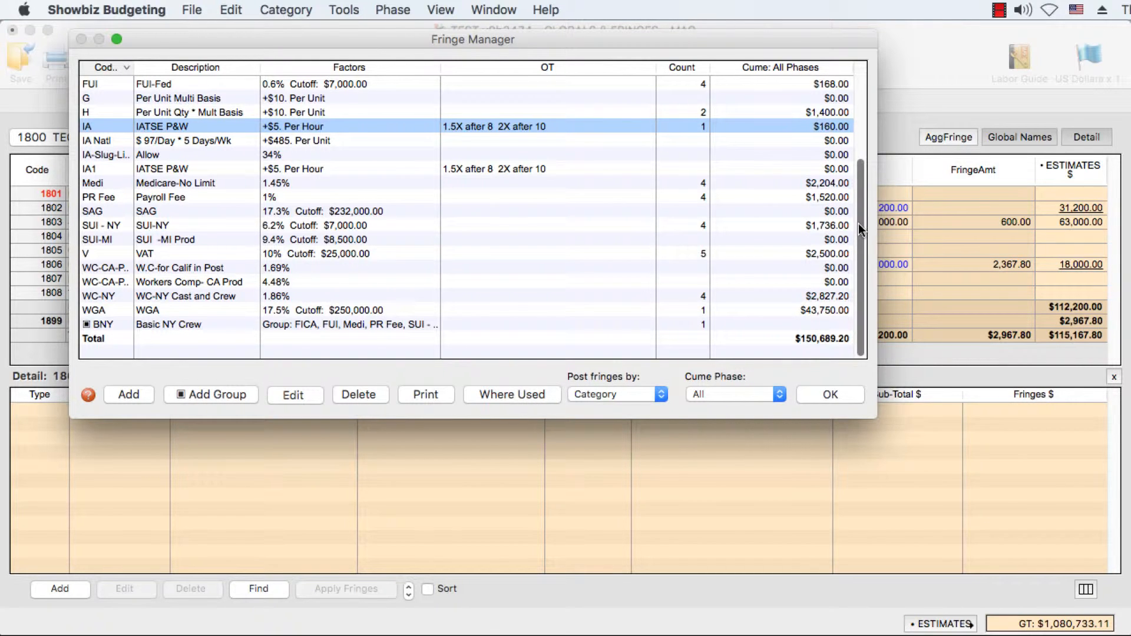
scroll(860, 167, "up", 5)
left_click(125, 196)
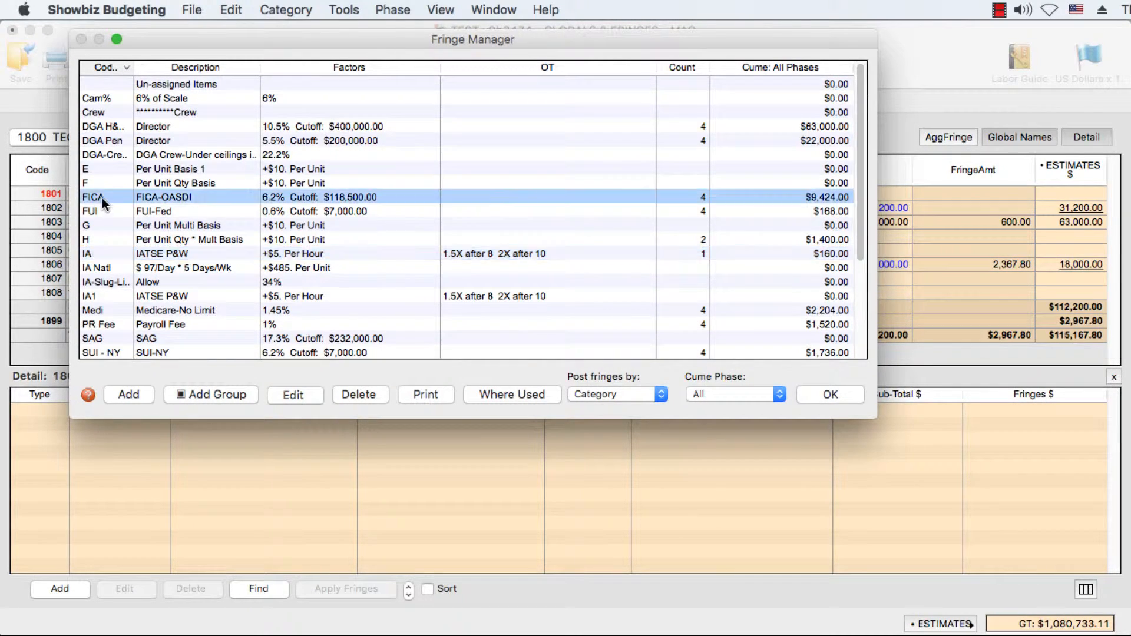
left_click(514, 401)
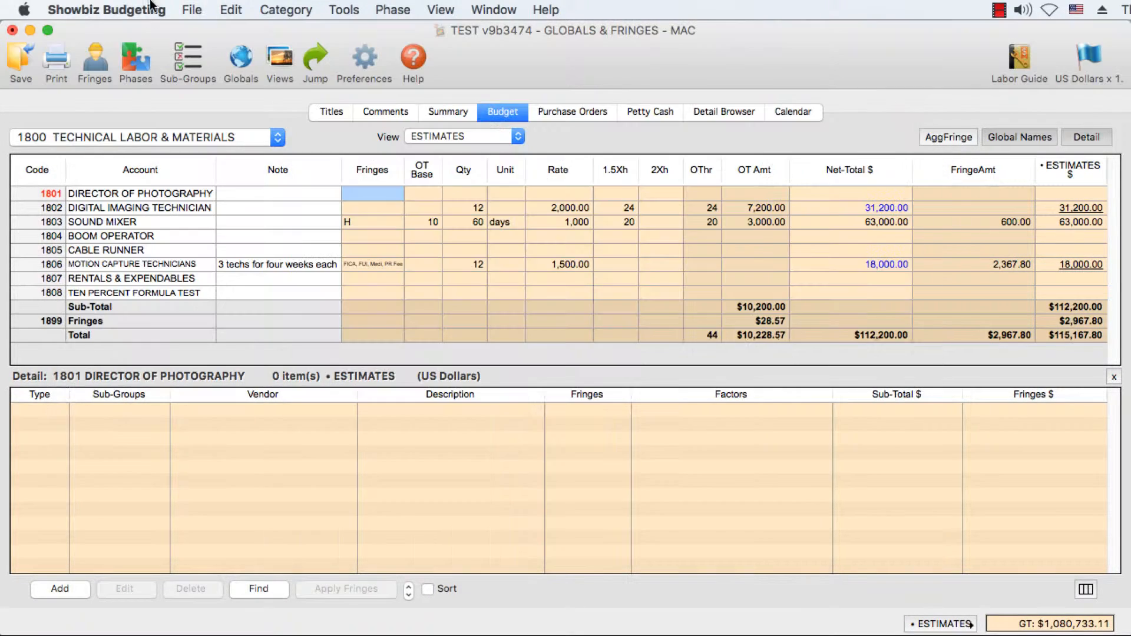
- Open the globals list and look up where the PW (Prep Weeks) global is used
left_click(241, 63)
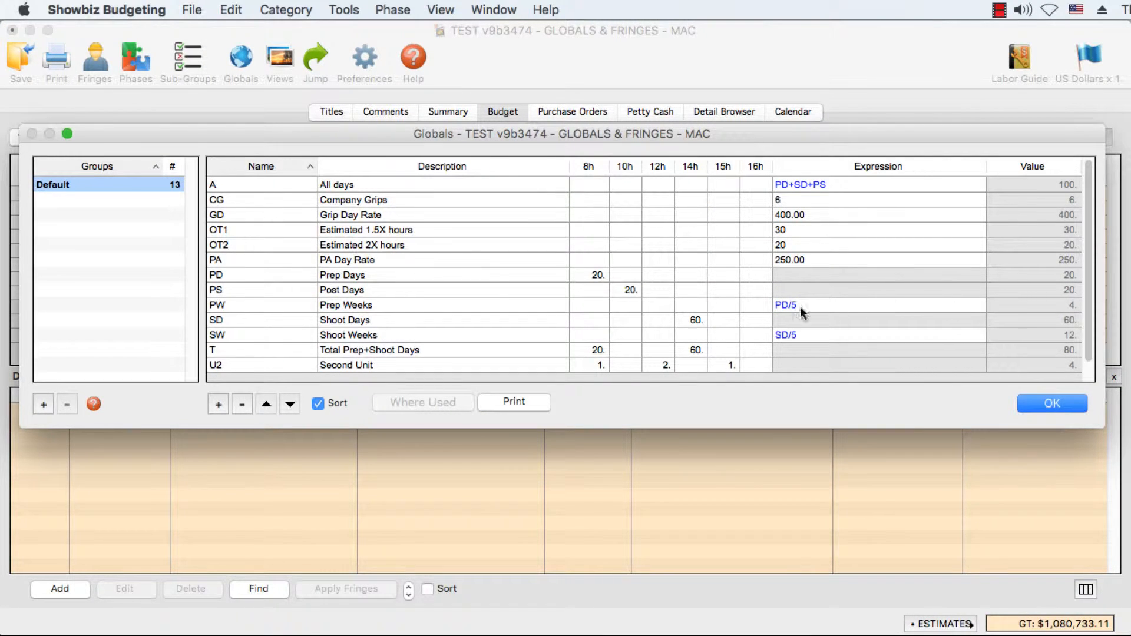
left_click(264, 305)
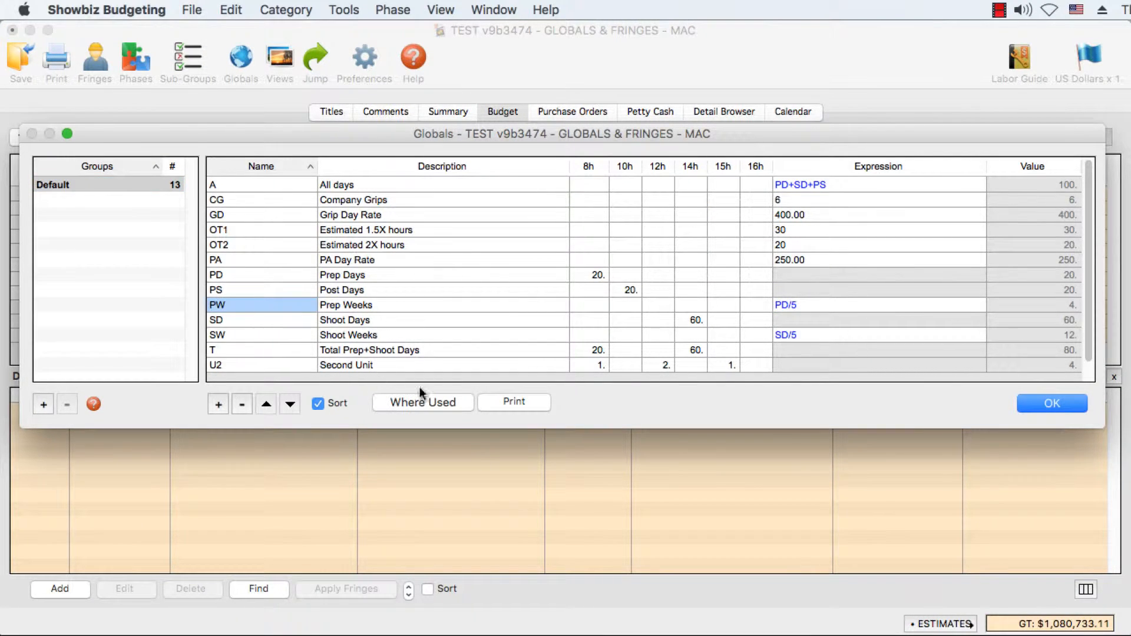
left_click(440, 405)
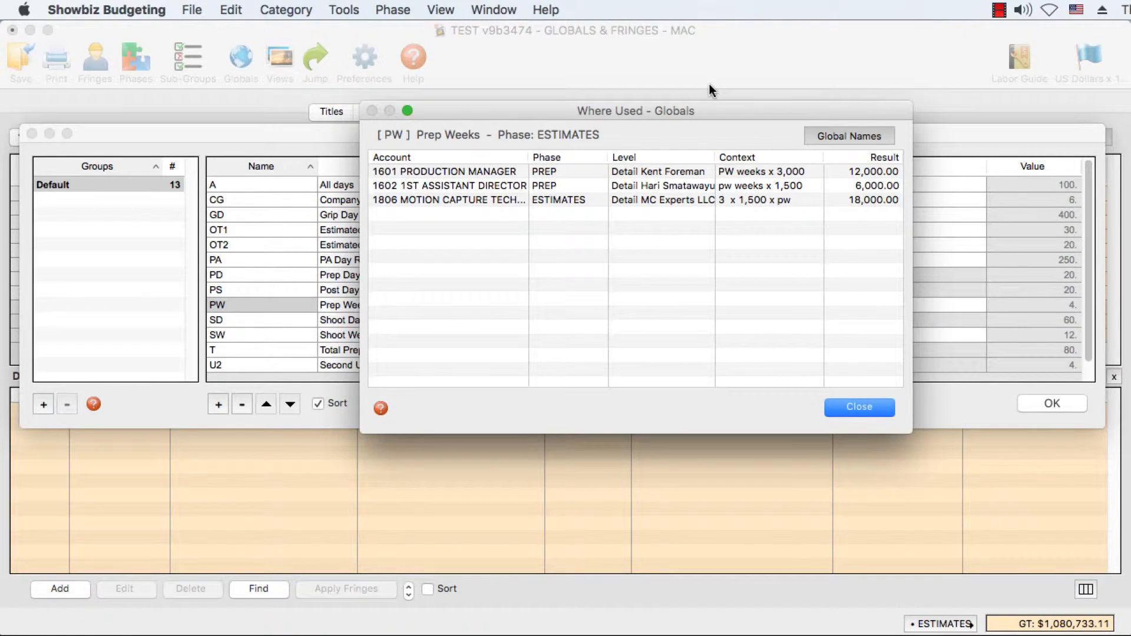
left_click(380, 407)
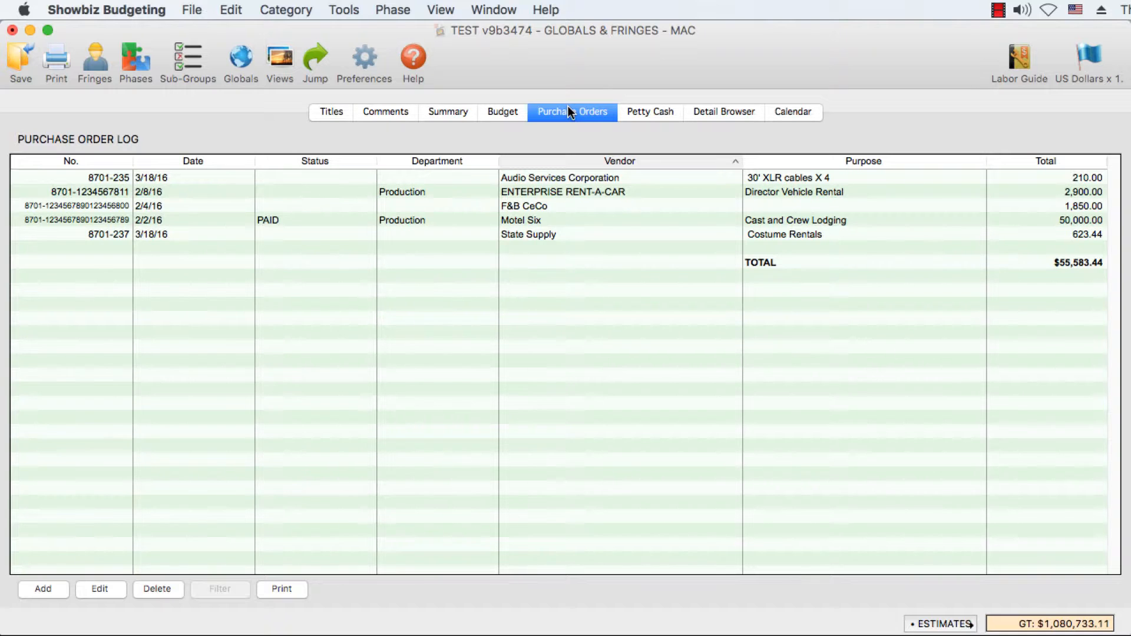
- Set up an import using the Showbiz PO Log file format with SHOOT as the target phase
left_click(196, 14)
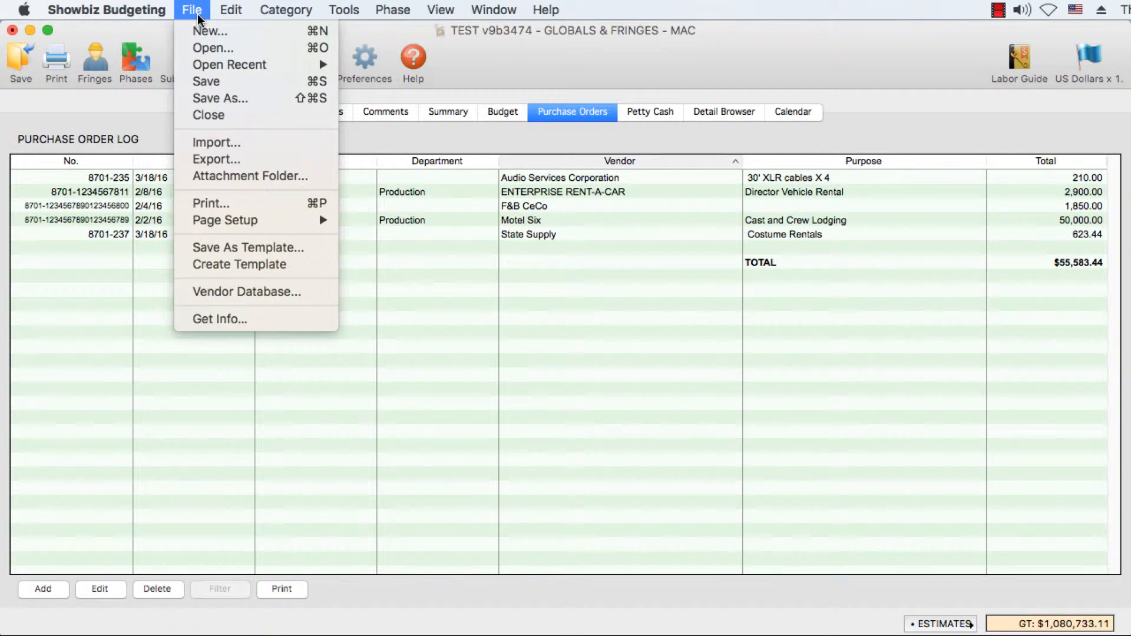
left_click(210, 143)
left_click(634, 208)
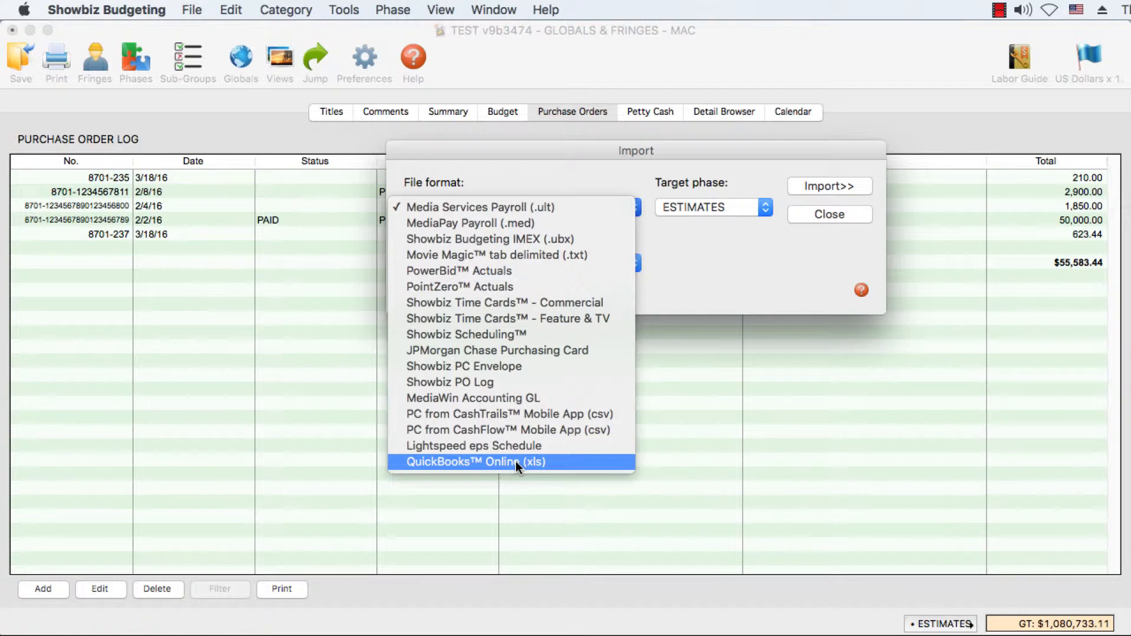
left_click(443, 383)
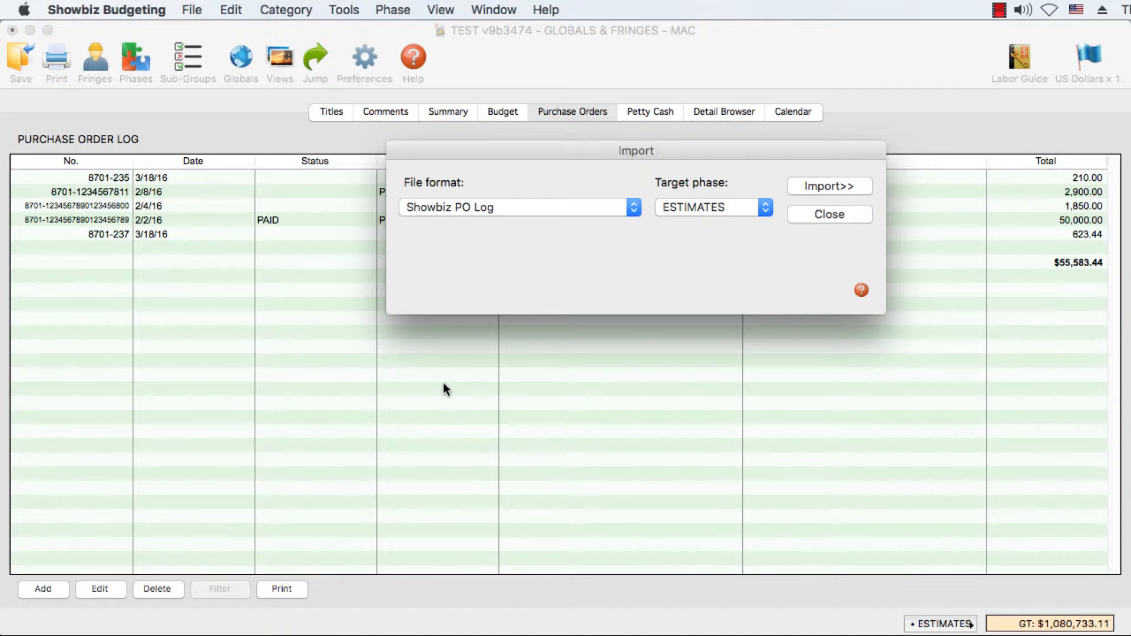
left_click(707, 207)
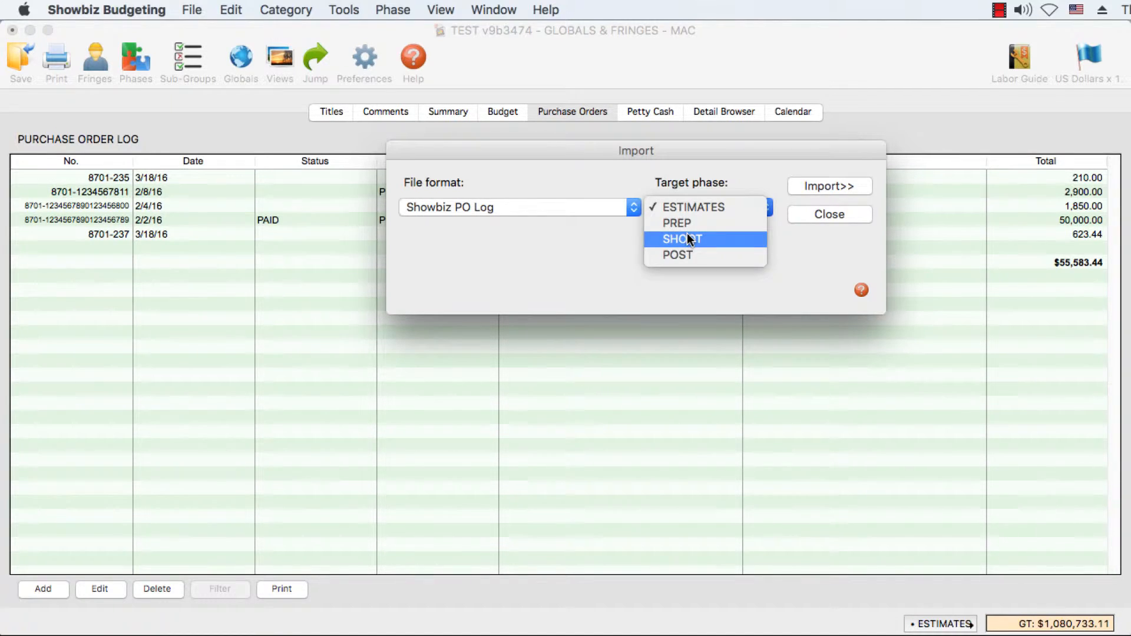
left_click(690, 239)
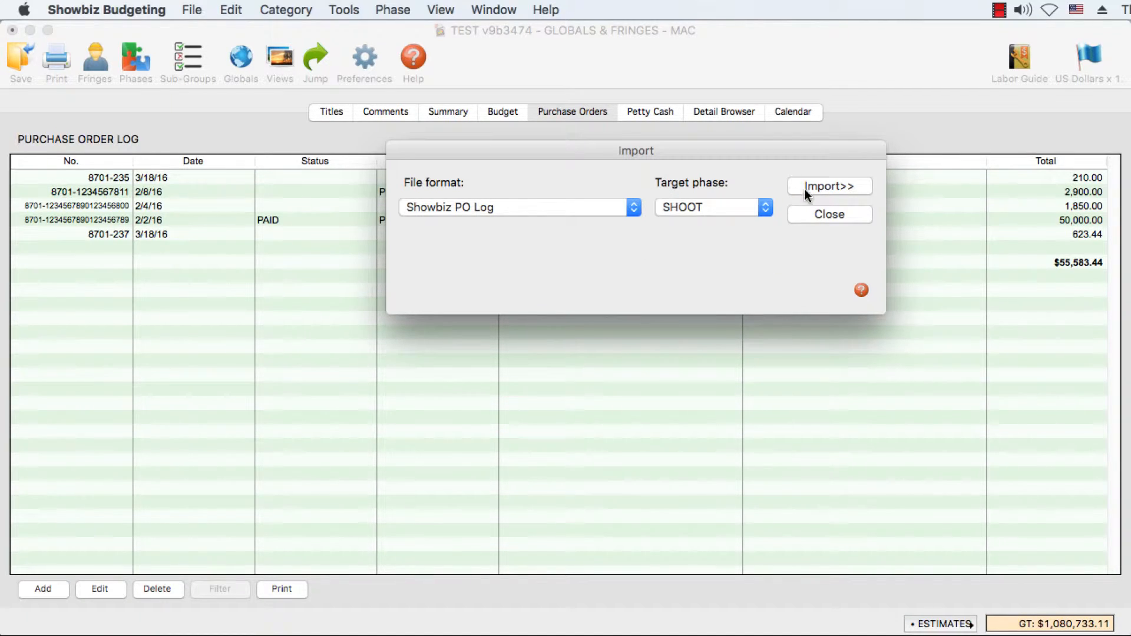
- Import the purchase orders from "POs for Globals & Fringes test file", accepting that existing formulas may be overwritten
left_click(841, 186)
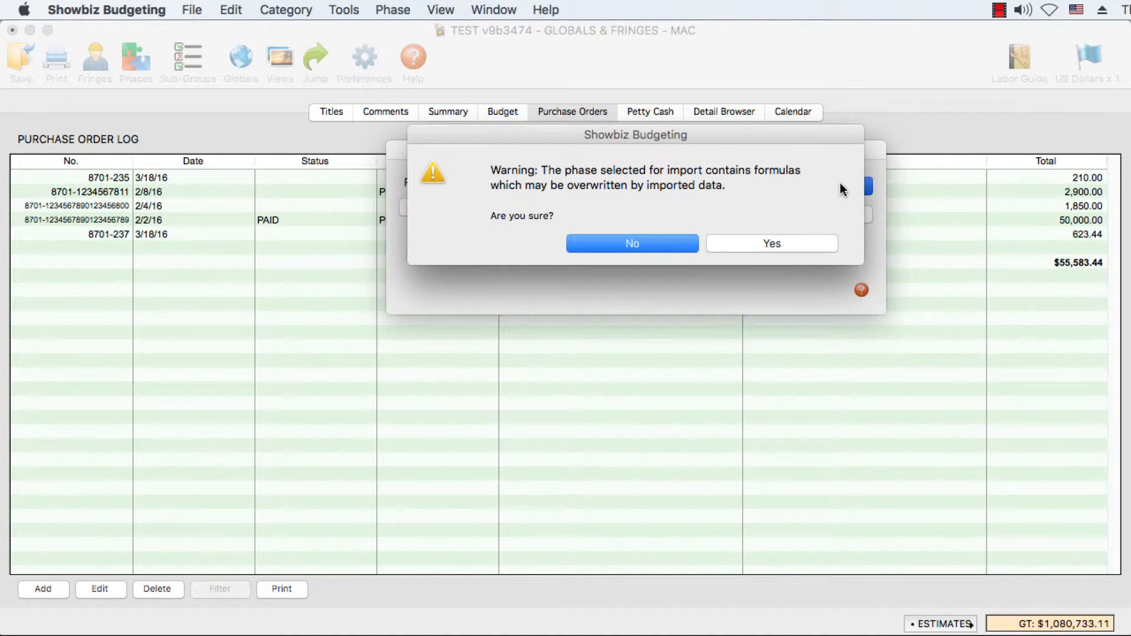
left_click(745, 243)
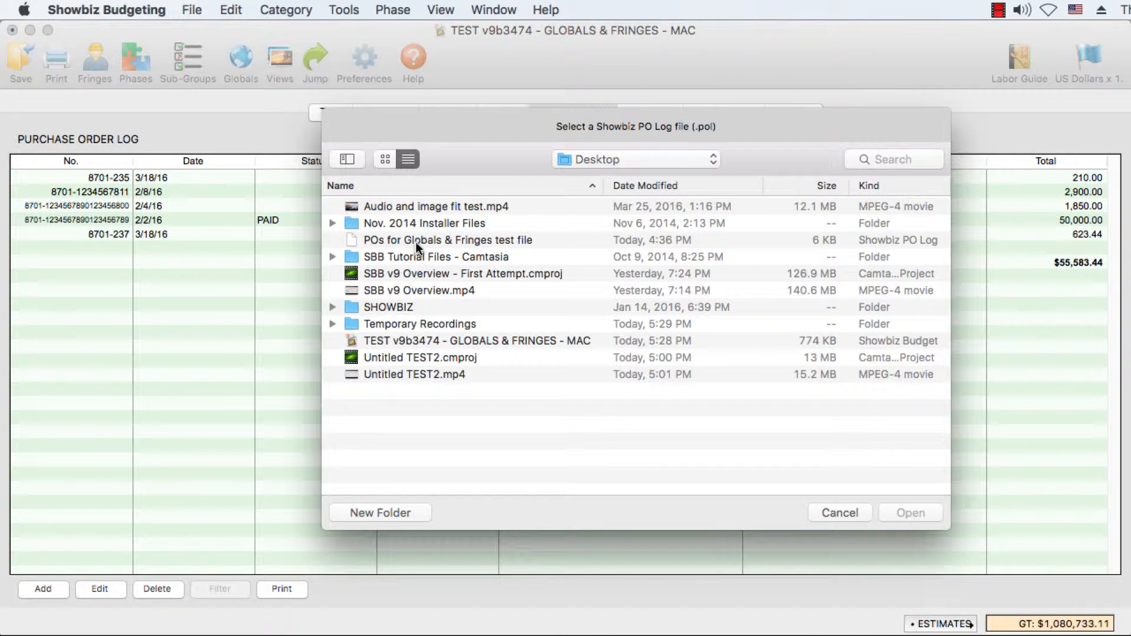
left_click(416, 242)
left_click(896, 512)
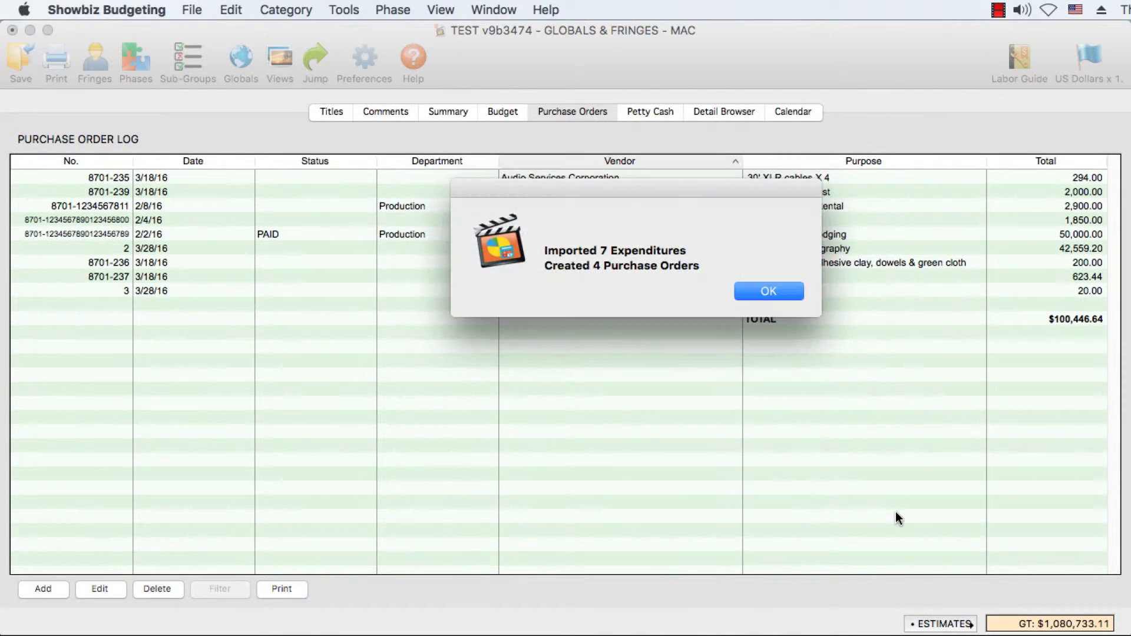
left_click(750, 298)
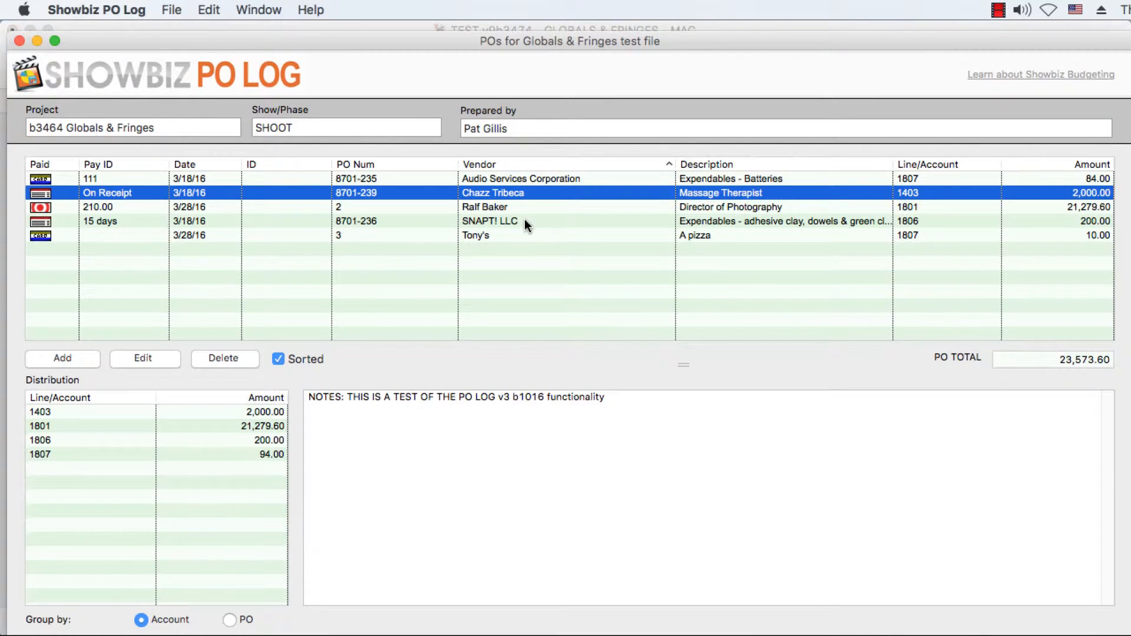
- Switch to Showbiz PO Log and review the details of the SNAPT! LLC purchase order
double_click(525, 224)
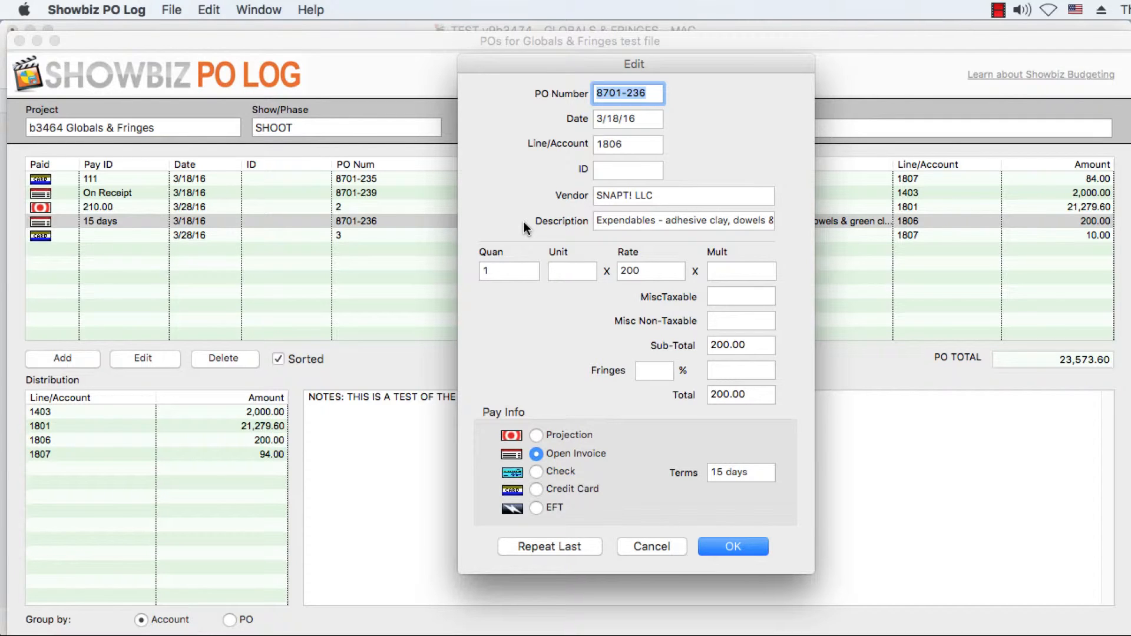
left_click(752, 554)
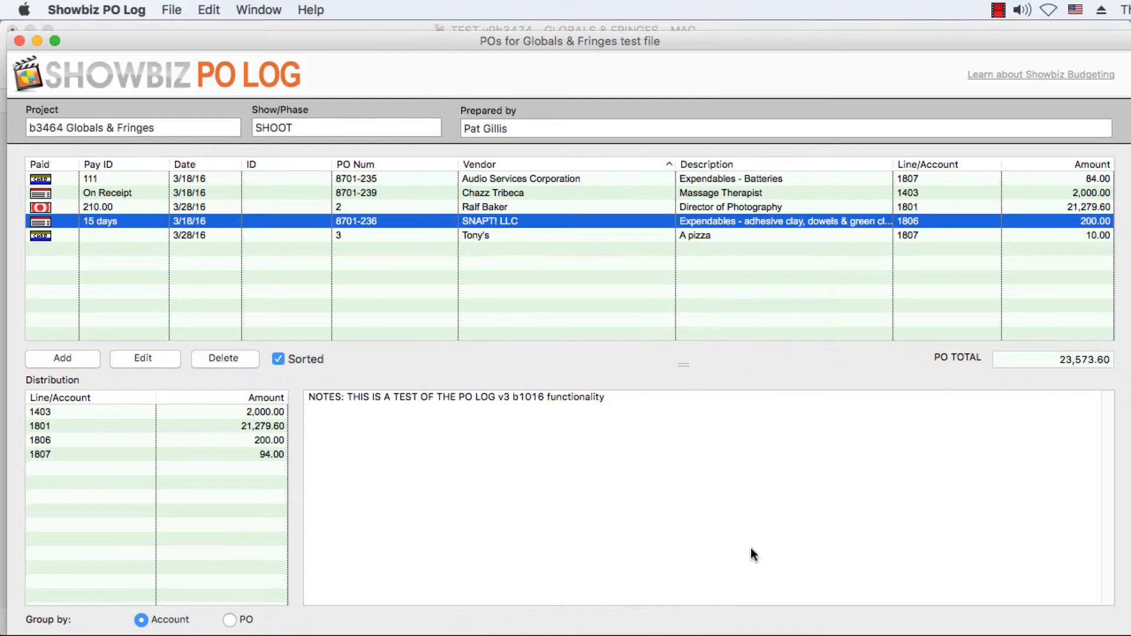
left_click(35, 44)
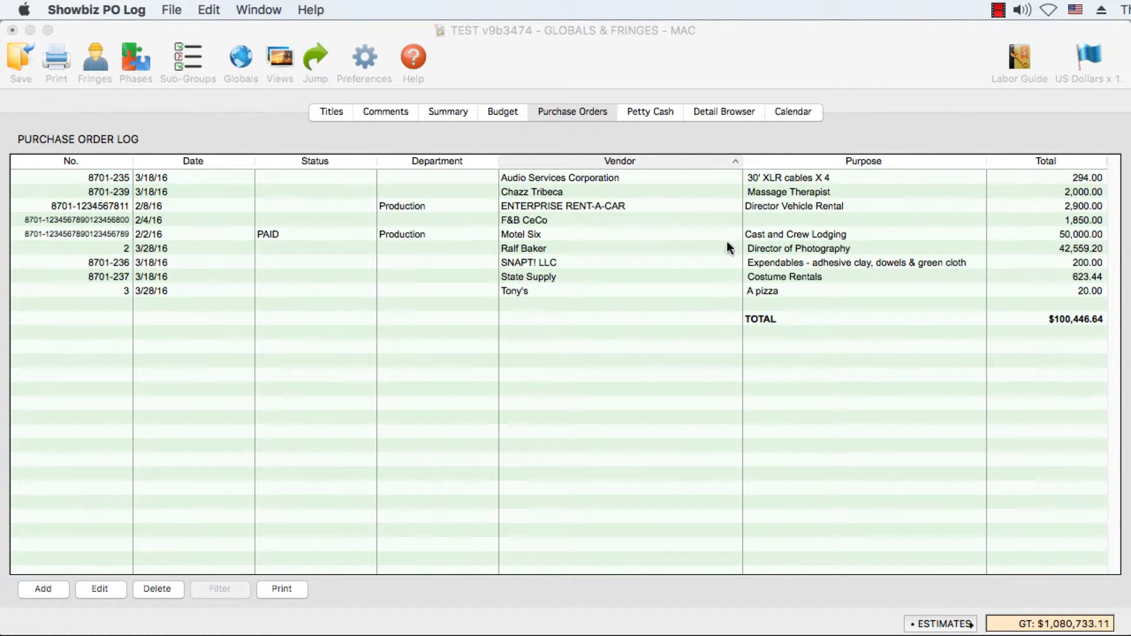
- Examine the 1802 Digital Imaging Technician entry in the Detail Browser of Showbiz Budgeting, including its attachments area
left_click(720, 109)
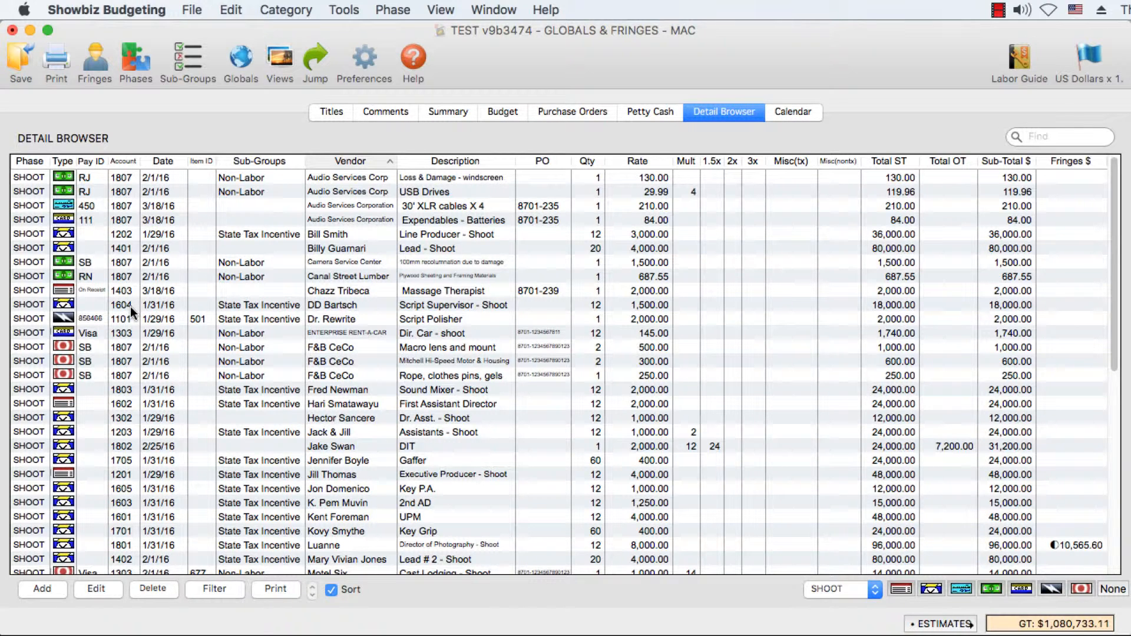
double_click(137, 447)
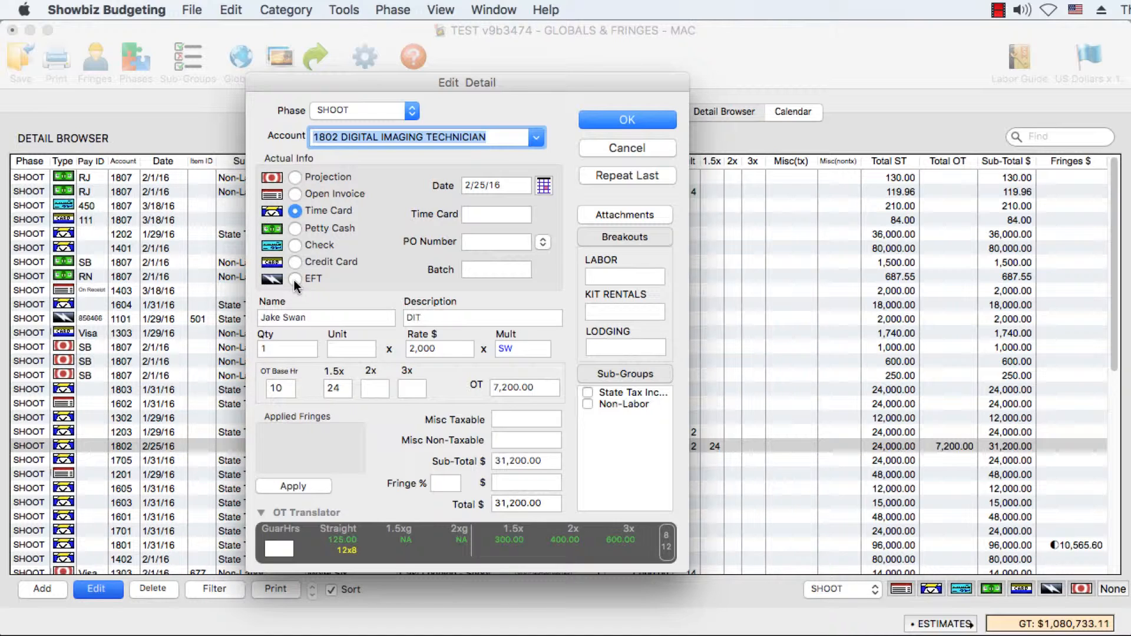
left_click(598, 218)
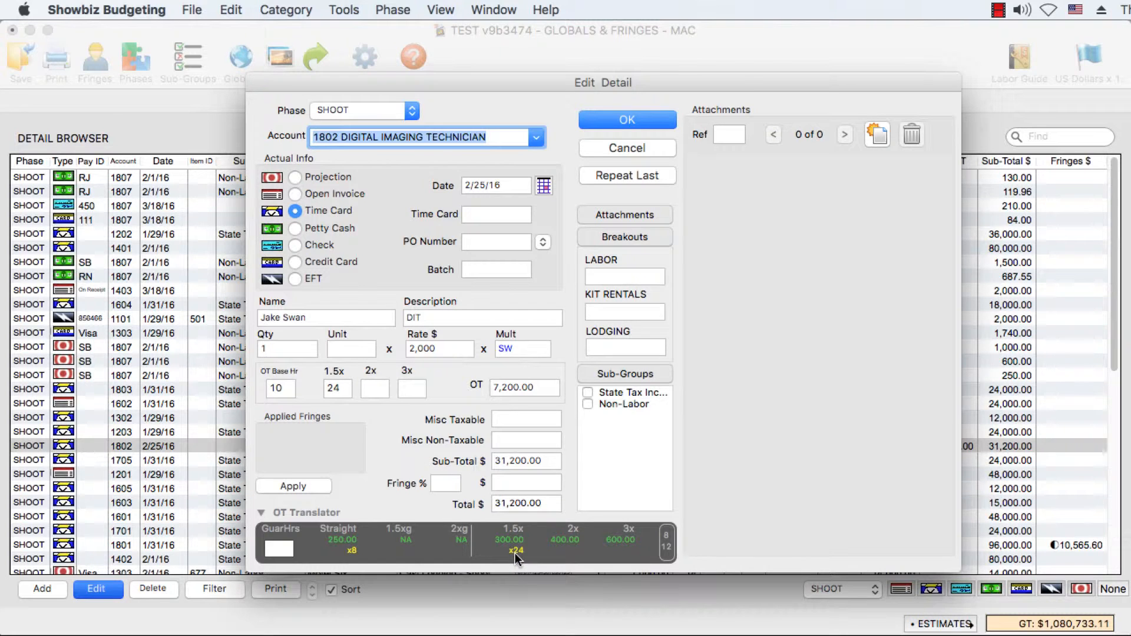
- Review the budget print formats, keeping Feature/TV, and set the embedded detail to None
left_click(61, 73)
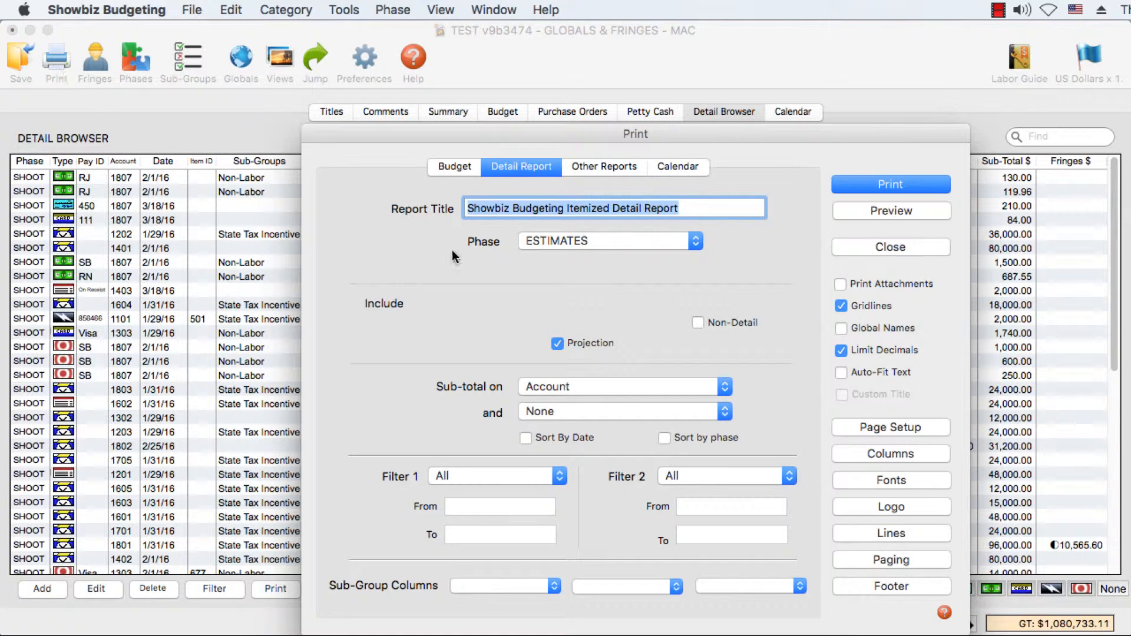
left_click(453, 171)
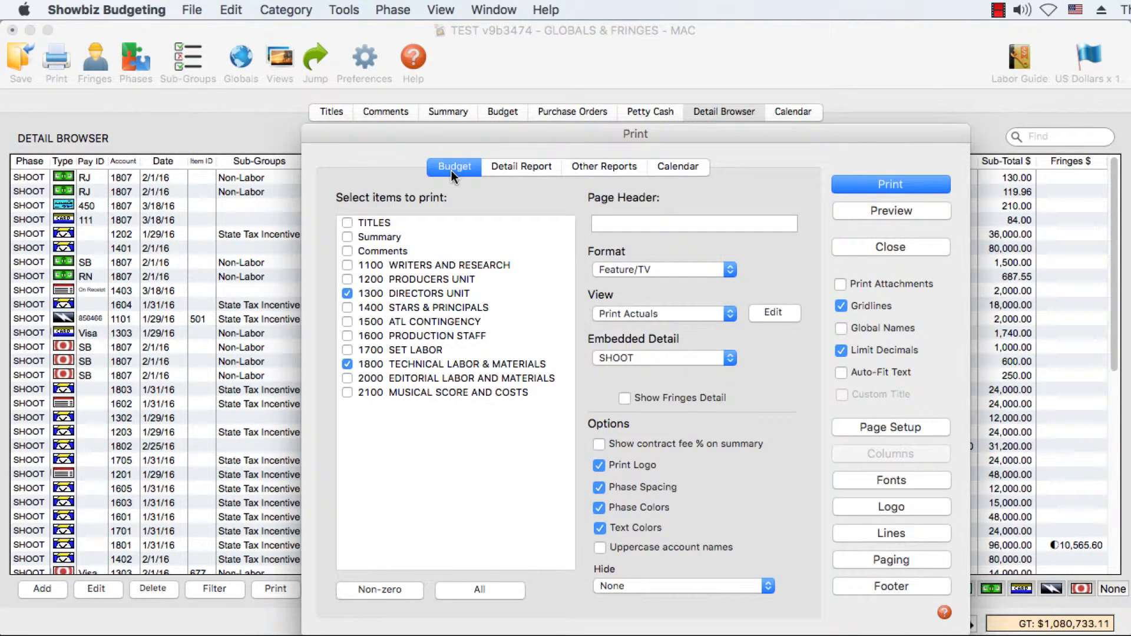
left_click(730, 271)
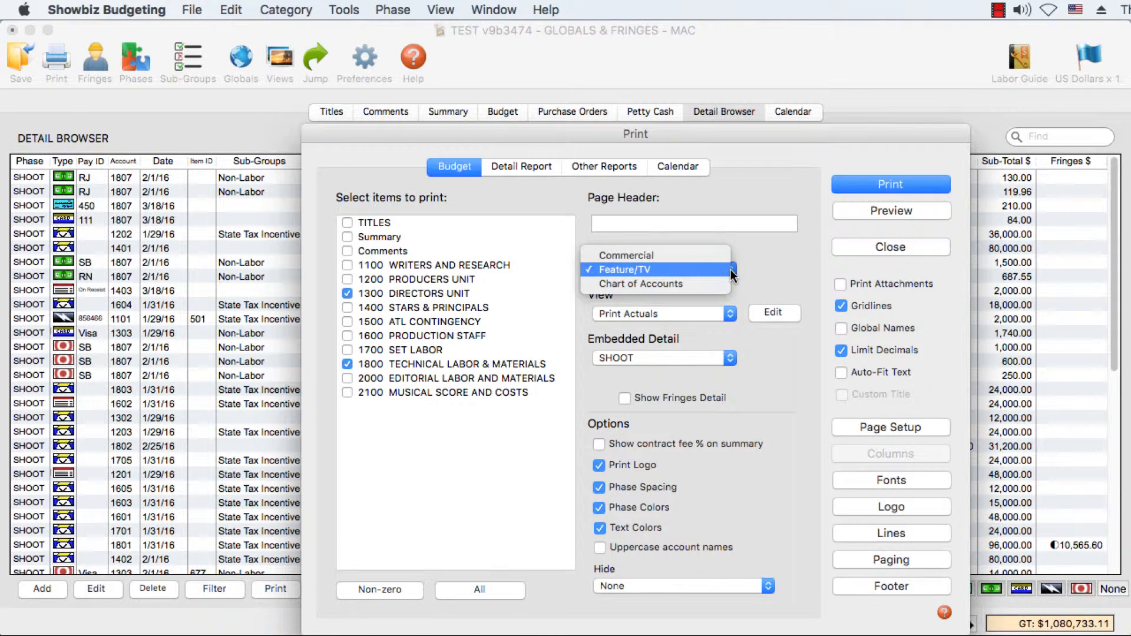
left_click(661, 292)
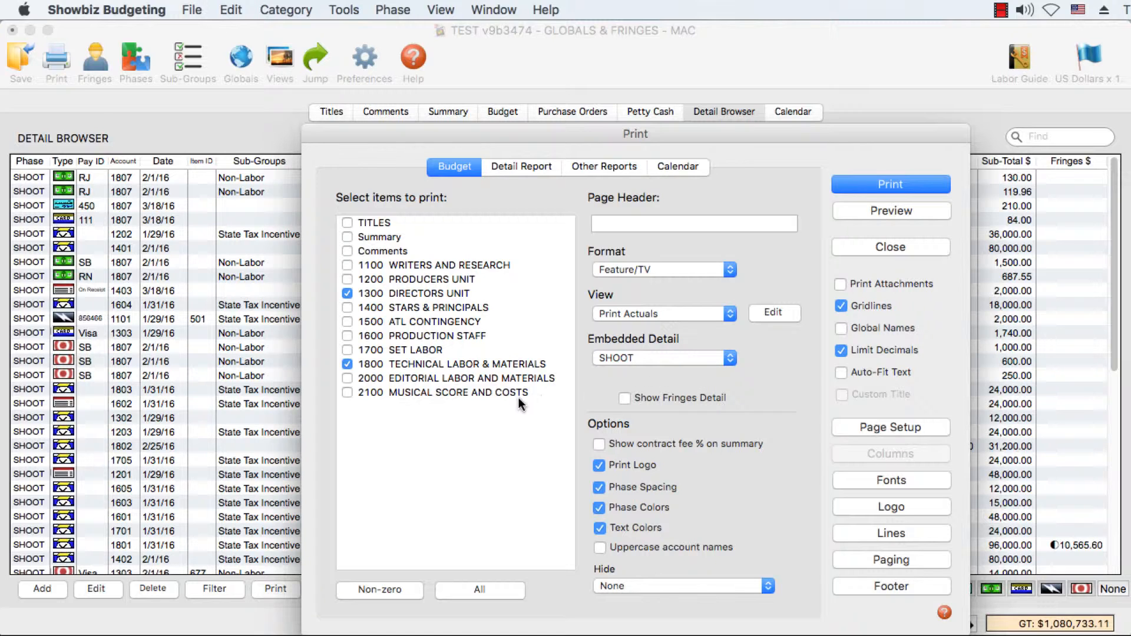
left_click(626, 400)
left_click(730, 360)
left_click(653, 315)
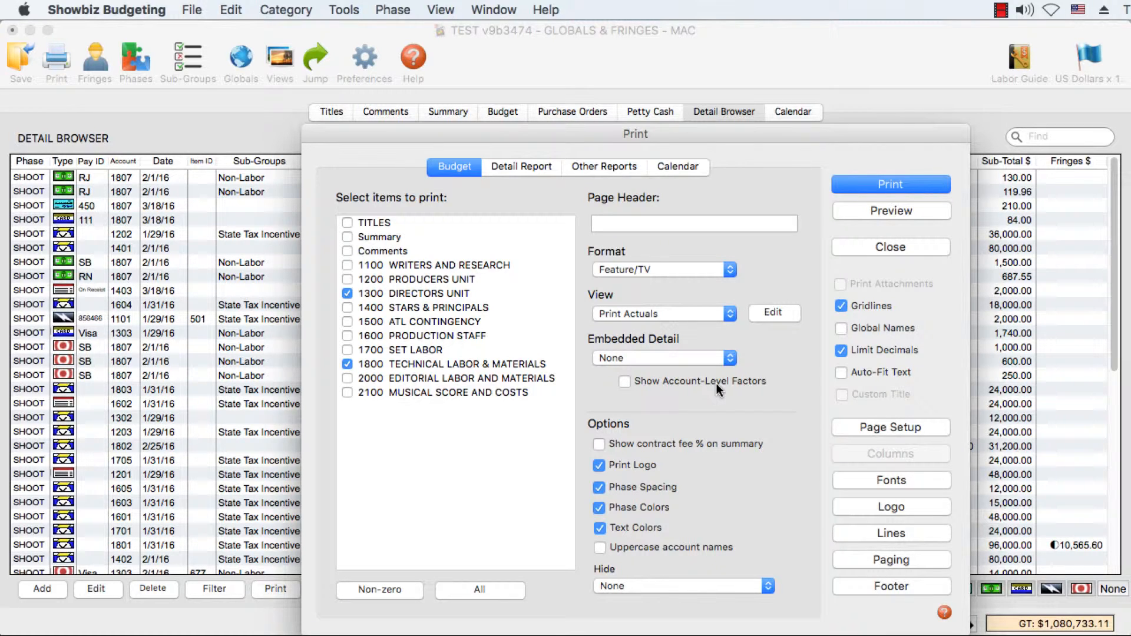
- Review the secondary sub-total options and the selectable columns for printing the detail report
left_click(521, 169)
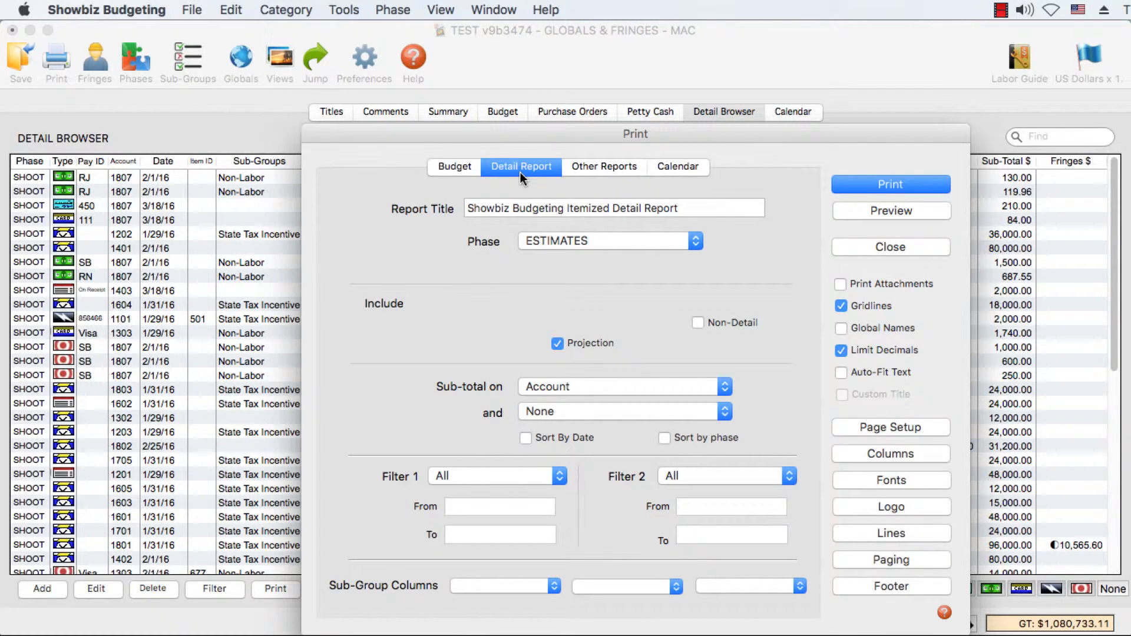
left_click(726, 415)
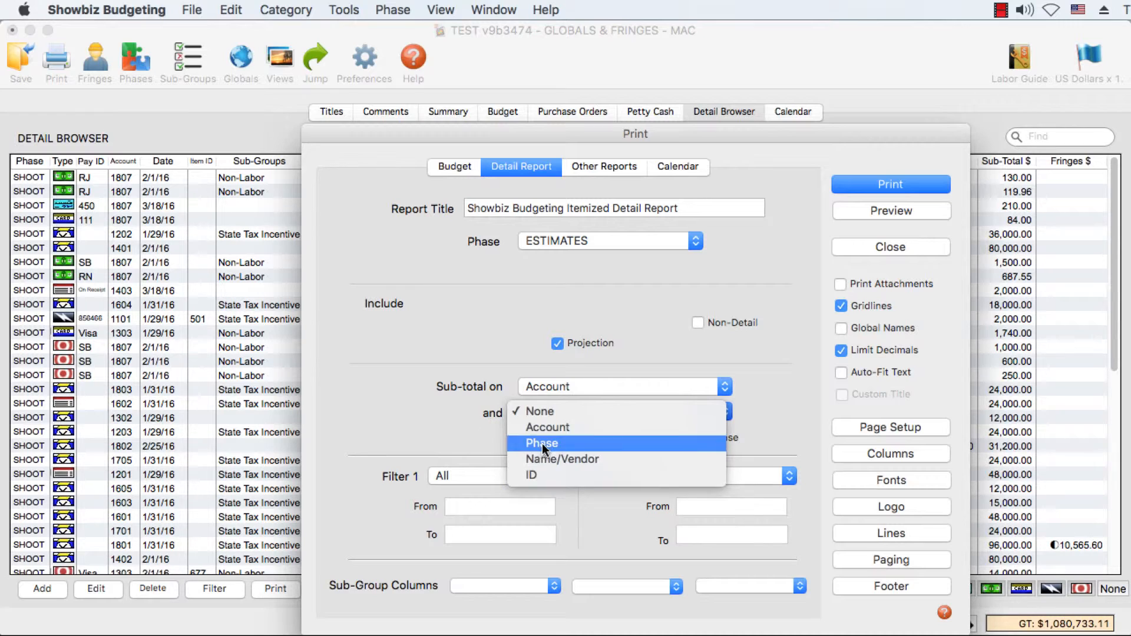
left_click(424, 415)
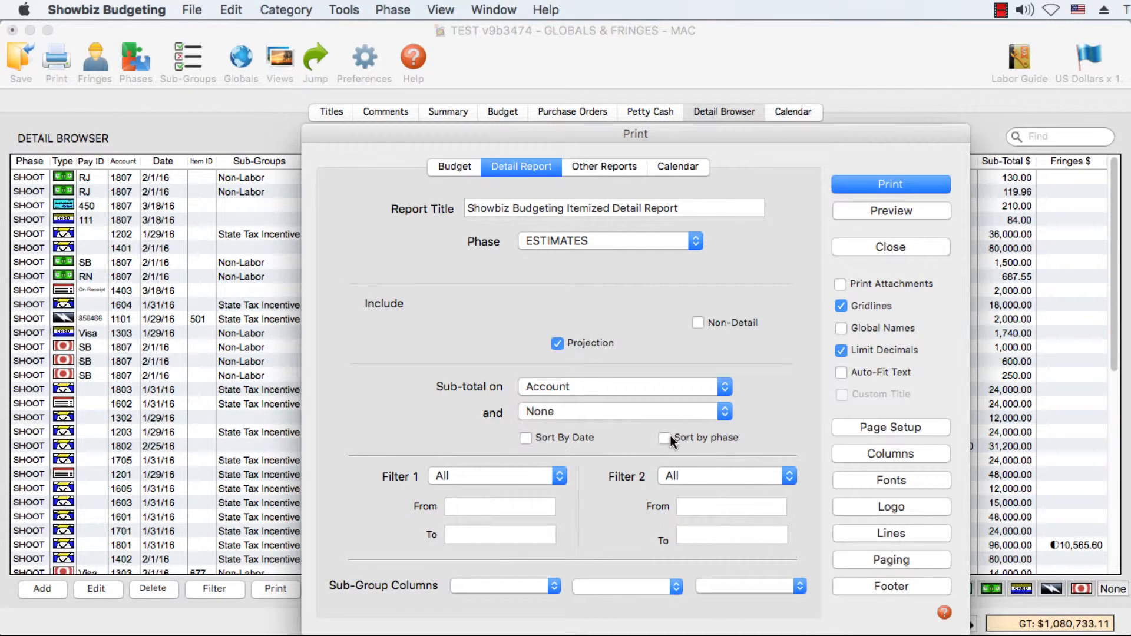
left_click(848, 454)
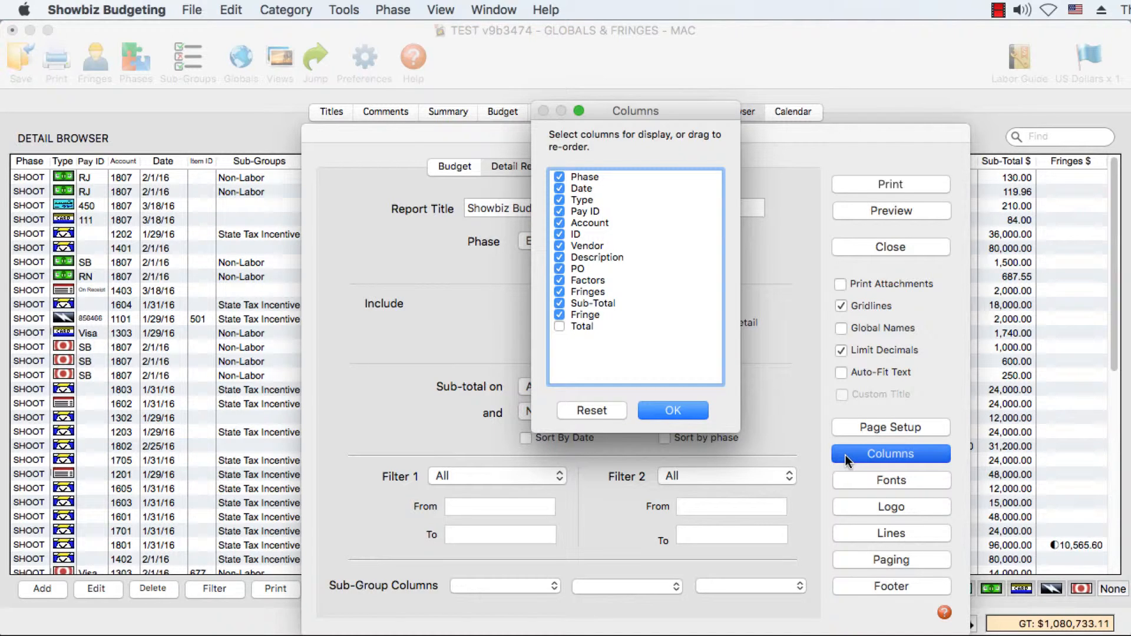
left_click(673, 411)
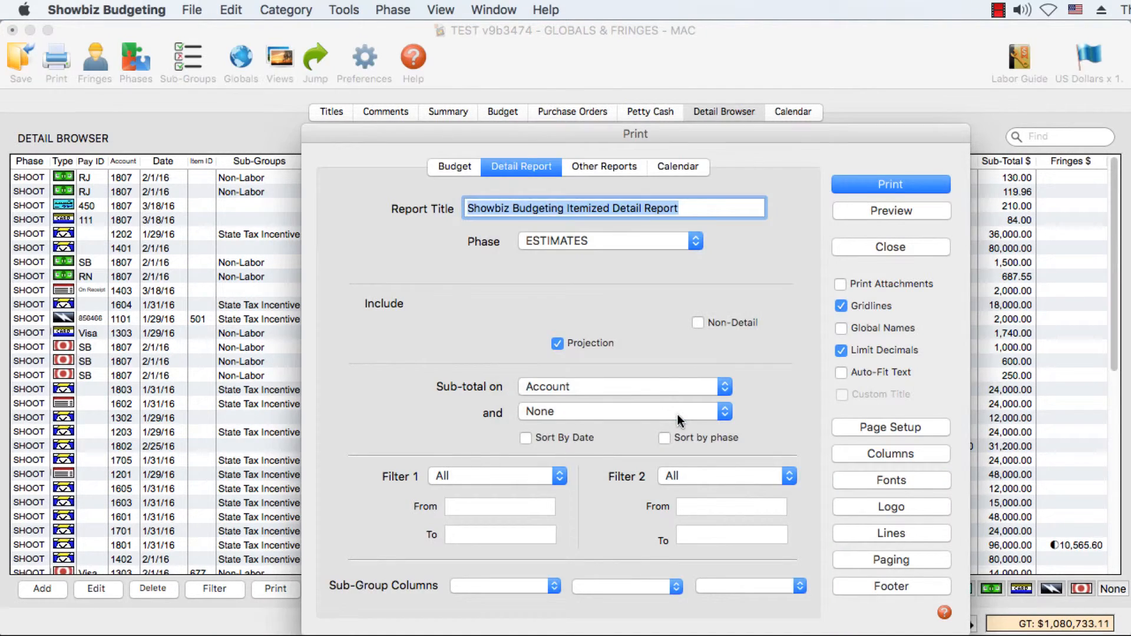
key("Escape")
- Switch to Firefox and open the Showbiz Software page on the Media Services website
left_click(453, 113)
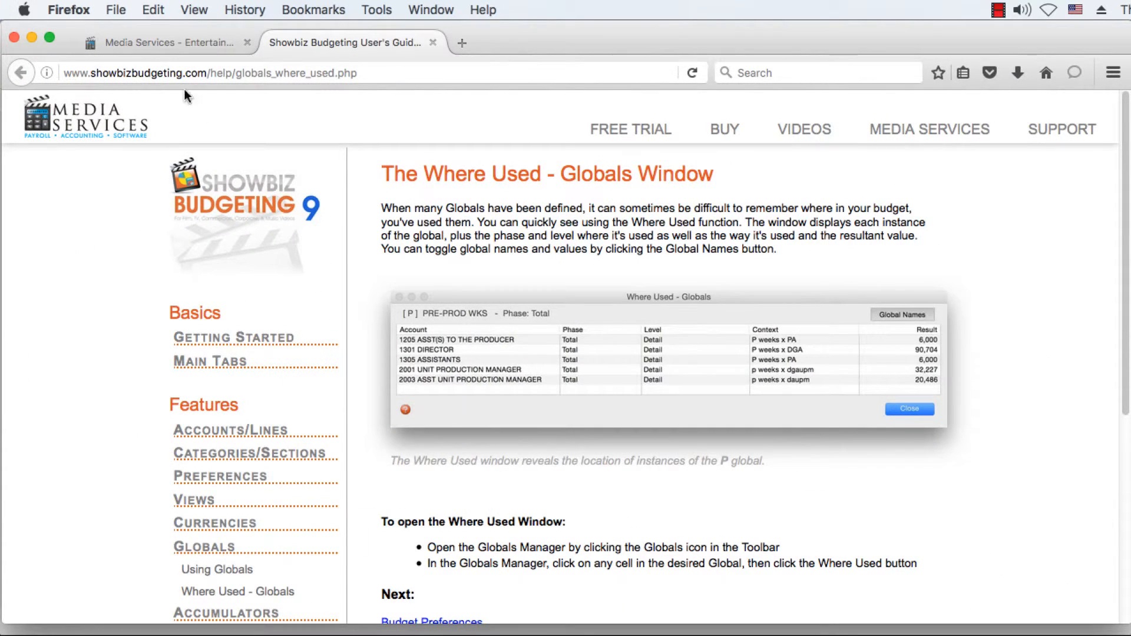
left_click(167, 47)
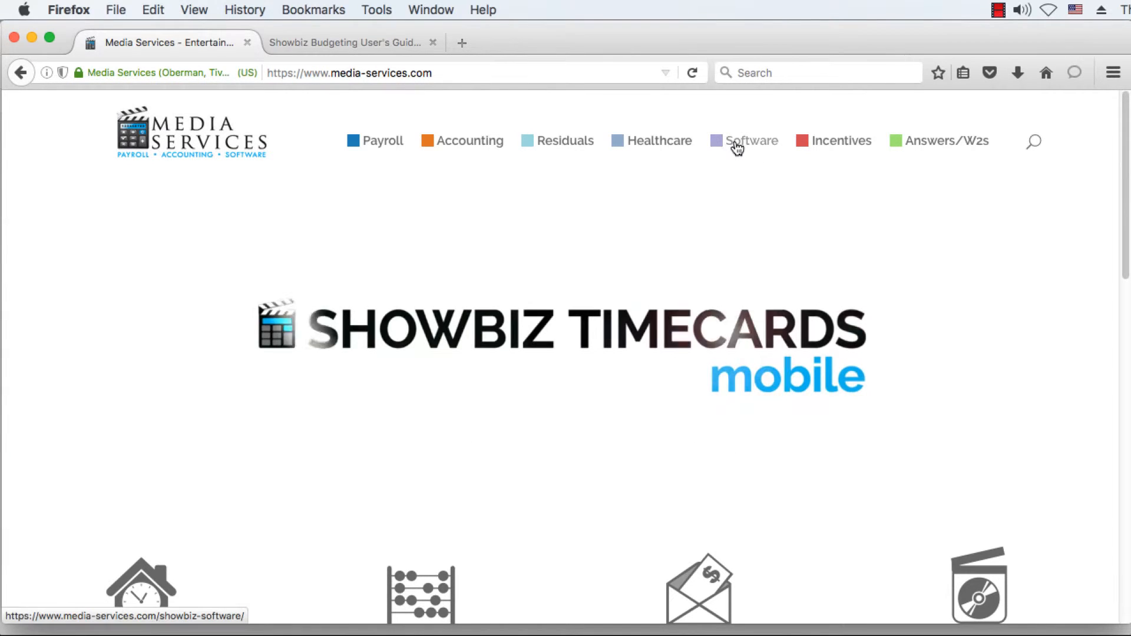
mouse_move(739, 147)
left_click(754, 213)
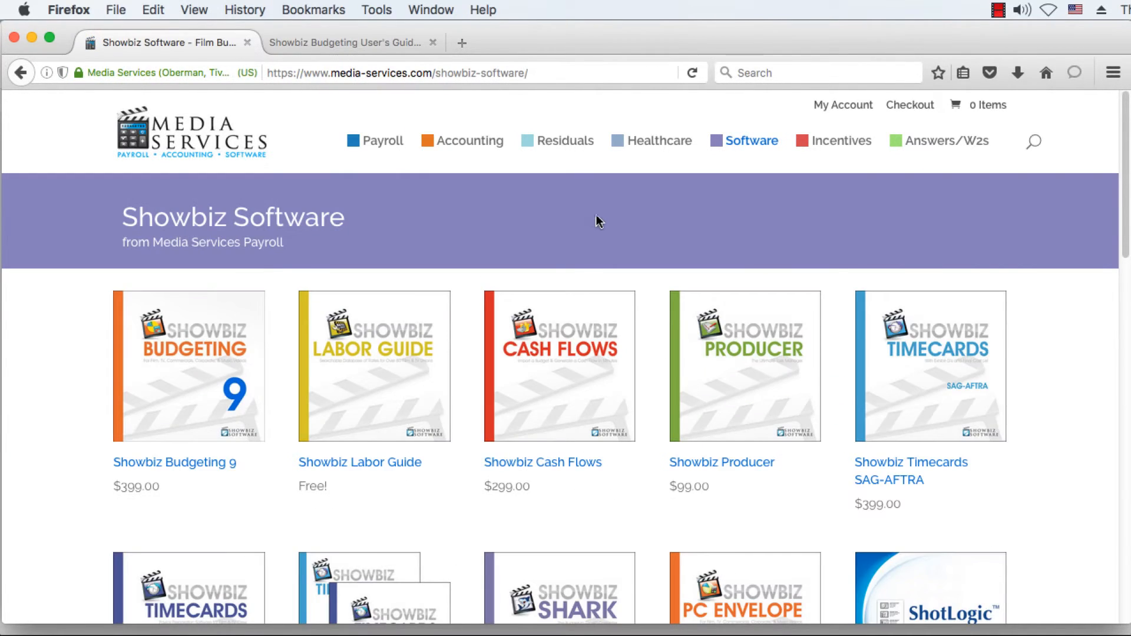
- Open the free trial request form from the Showbiz Budgeting 9 product page
left_click(237, 380)
scroll(1114, 285, "down", 10)
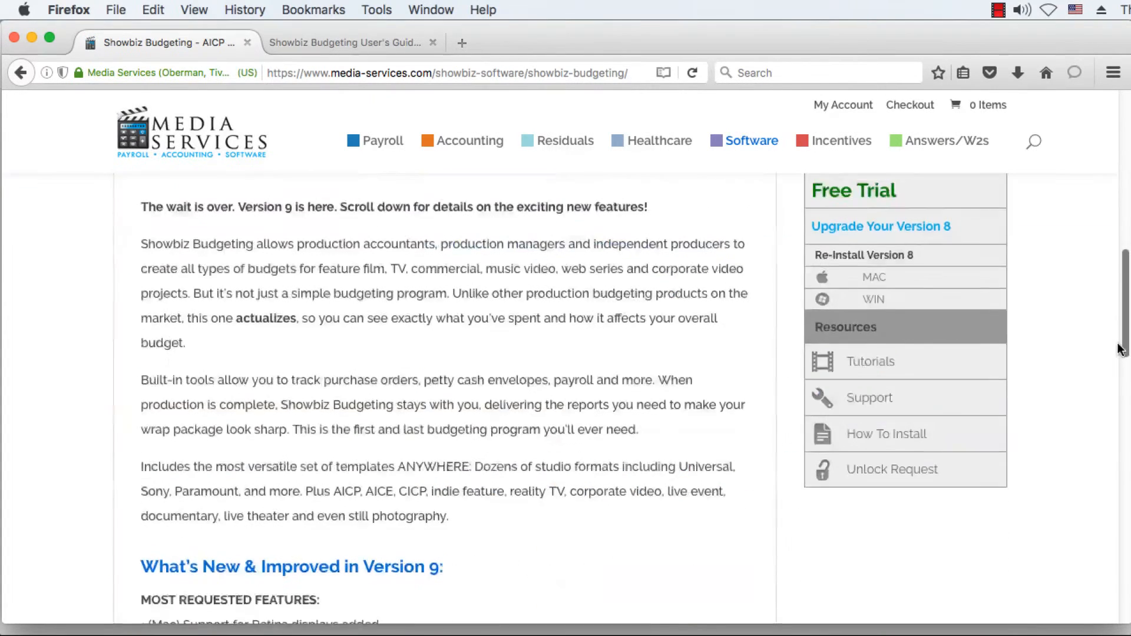
left_click(862, 191)
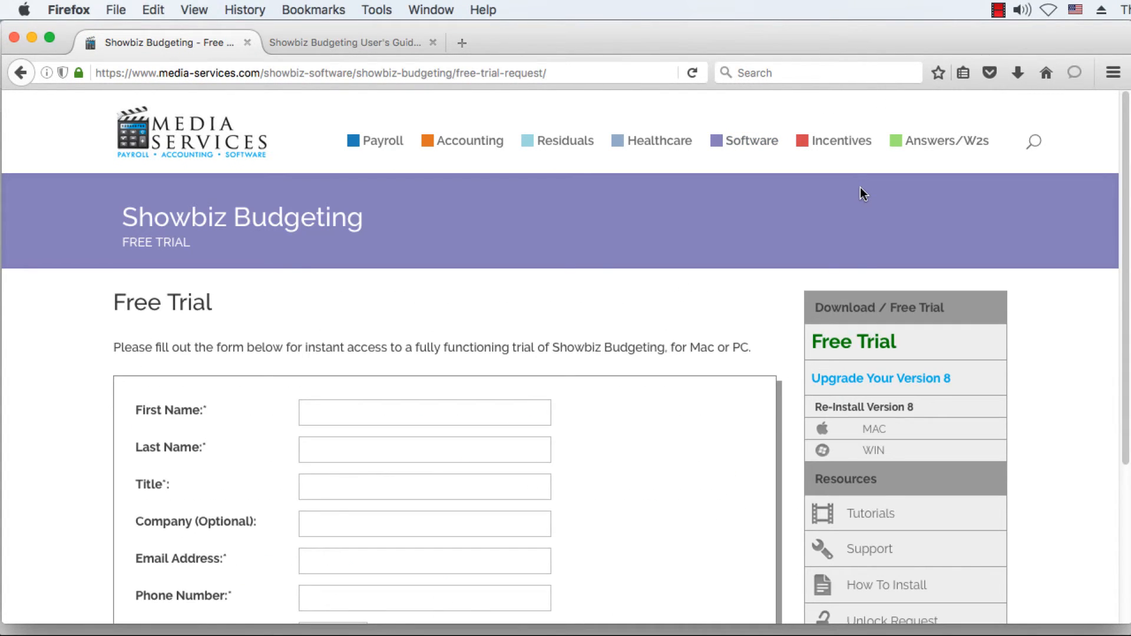